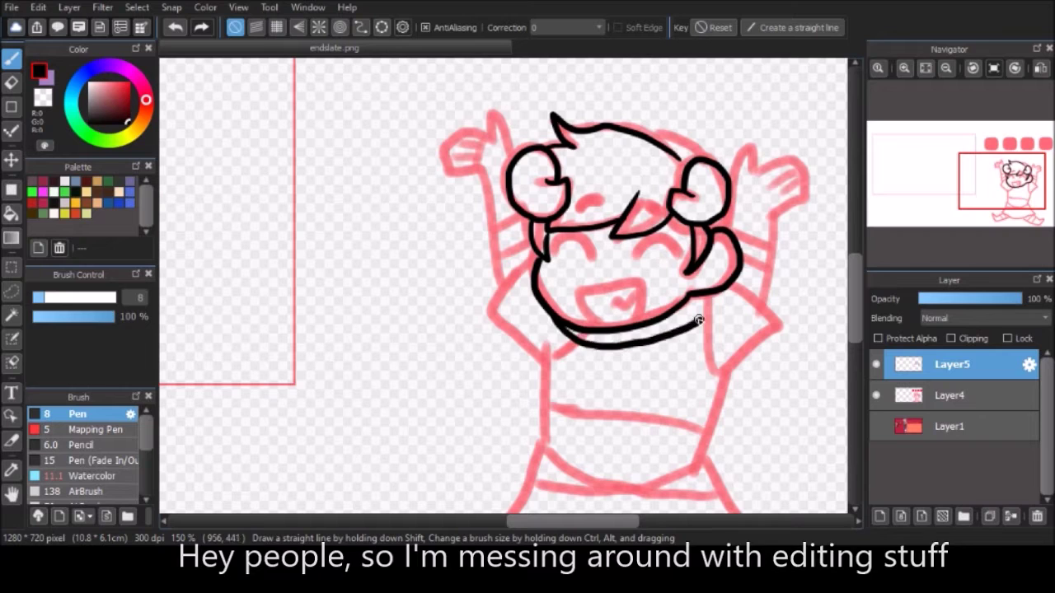
# - Ink the character's collar, sleeves, torso and raised arms with hands in black over the pink sketch, using the size 8 Pen
pyautogui.moveTo(706, 301); pyautogui.dragTo(542, 307)
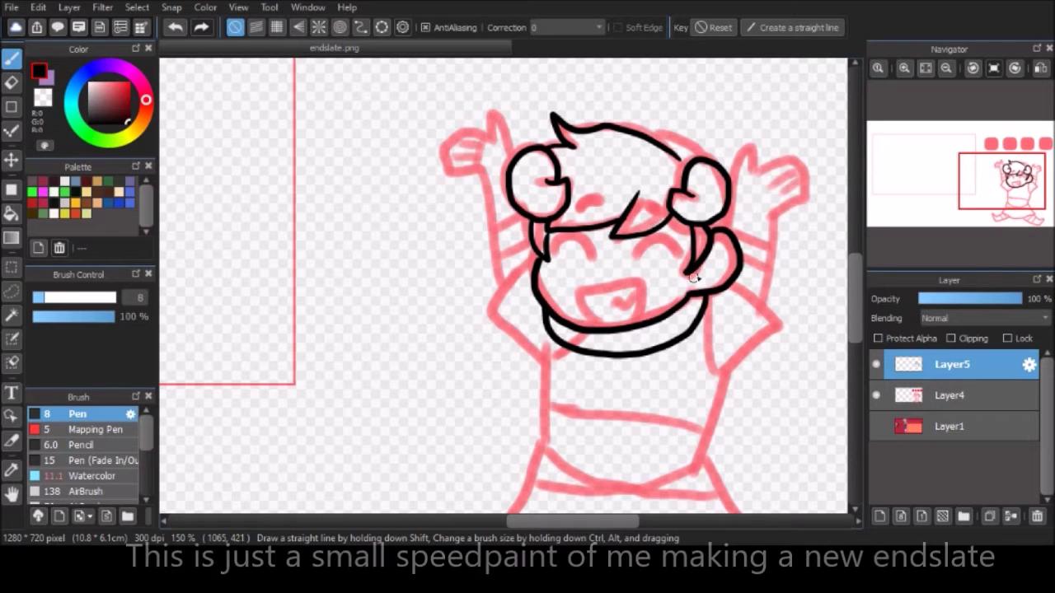
pyautogui.moveTo(733, 277); pyautogui.dragTo(759, 346)
pyautogui.moveTo(536, 264)
pyautogui.mouseDown()
pyautogui.moveTo(546, 451)
pyautogui.moveTo(709, 474)
pyautogui.mouseUp()
pyautogui.moveTo(540, 453); pyautogui.dragTo(709, 486)
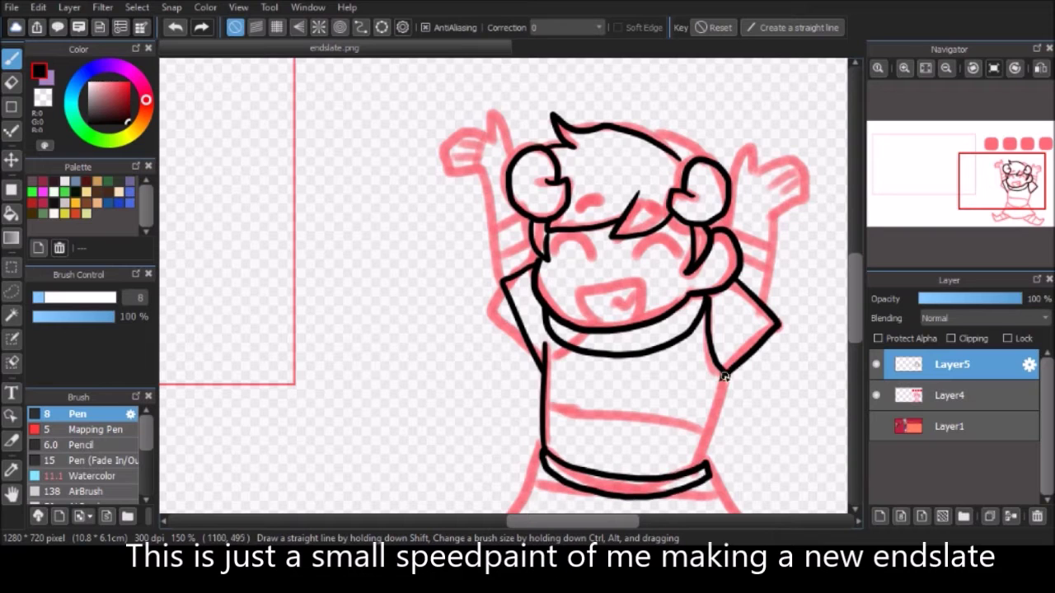
pyautogui.moveTo(724, 375); pyautogui.dragTo(707, 470)
pyautogui.moveTo(808, 199)
pyautogui.mouseDown()
pyautogui.moveTo(759, 175)
pyautogui.moveTo(749, 149)
pyautogui.moveTo(727, 231)
pyautogui.mouseUp()
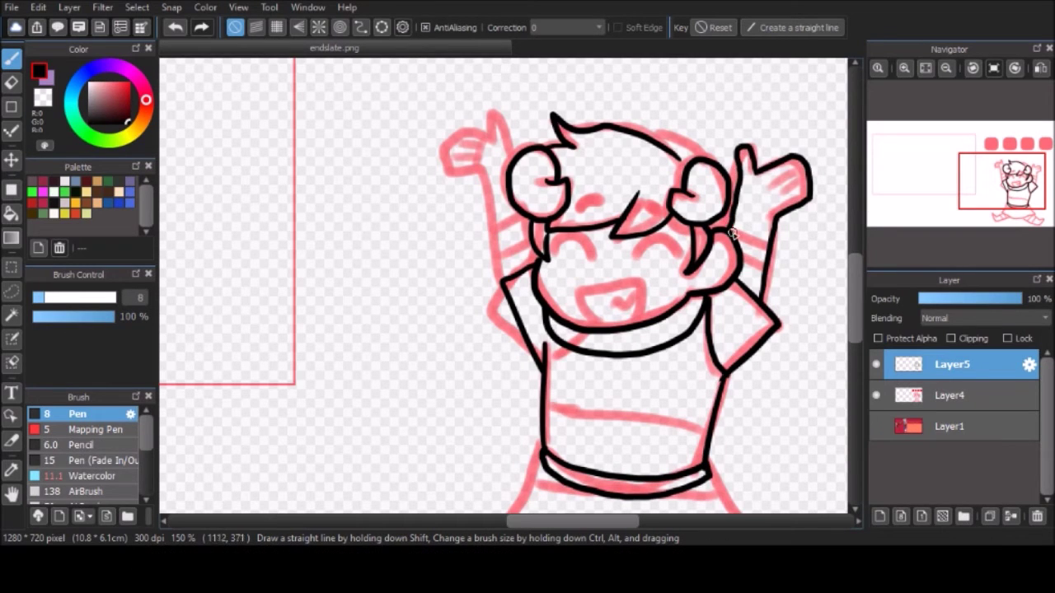
pyautogui.moveTo(779, 173); pyautogui.dragTo(803, 194)
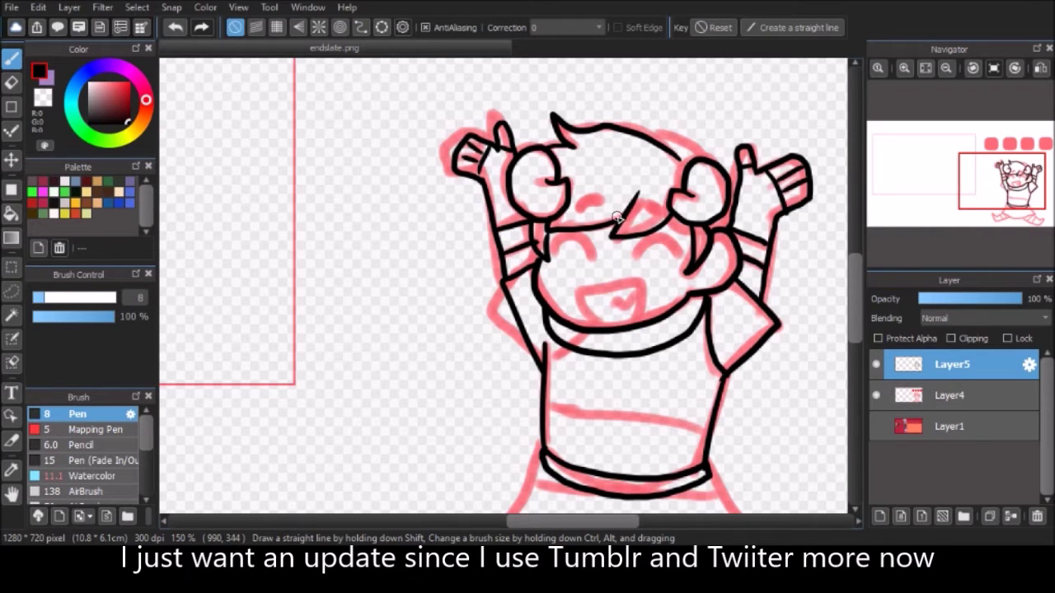
# - Ink the closed smiling eyes, the open mouth and the small oval marks above the fringe in black
pyautogui.moveTo(560, 251); pyautogui.dragTo(598, 264)
pyautogui.moveTo(633, 262); pyautogui.dragTo(676, 268)
pyautogui.moveTo(581, 284)
pyautogui.mouseDown()
pyautogui.moveTo(641, 281)
pyautogui.moveTo(634, 298)
pyautogui.mouseUp()
pyautogui.moveTo(580, 202); pyautogui.dragTo(590, 206)
pyautogui.moveTo(650, 212)
pyautogui.mouseDown()
pyautogui.moveTo(660, 216)
pyautogui.moveTo(602, 42)
pyautogui.mouseUp()
# - Ink the shirt's chest band, the flared skirt and both striped legs with pointed shoes in black
pyautogui.moveTo(478, 237); pyautogui.dragTo(645, 256)
pyautogui.moveTo(476, 299)
pyautogui.mouseDown()
pyautogui.moveTo(497, 378)
pyautogui.moveTo(669, 356)
pyautogui.mouseUp()
pyautogui.moveTo(727, 402)
pyautogui.mouseDown()
pyautogui.moveTo(608, 377)
pyautogui.moveTo(667, 411)
pyautogui.mouseUp()
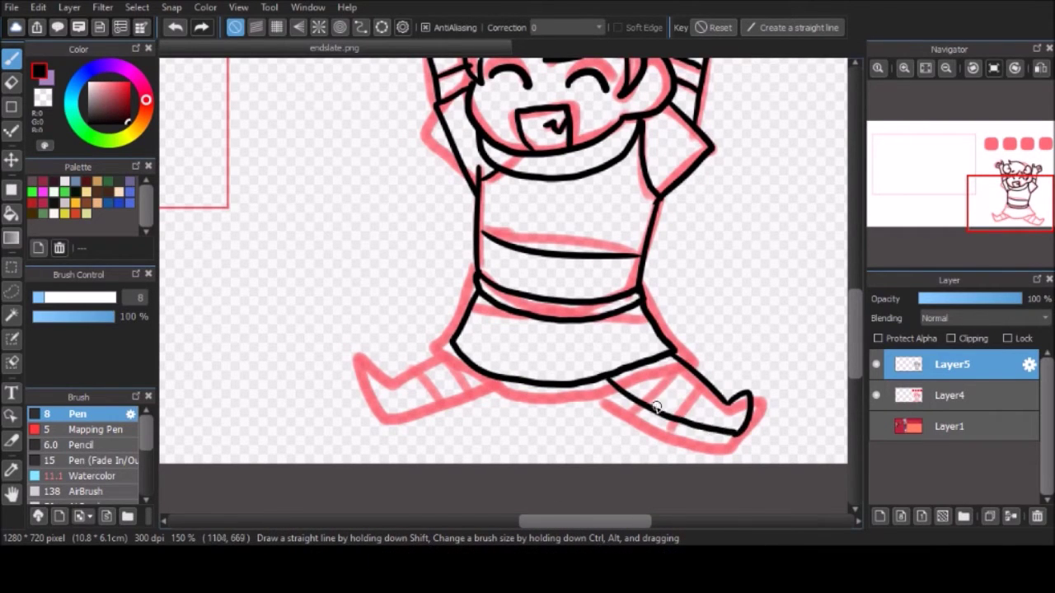
pyautogui.moveTo(680, 371); pyautogui.dragTo(699, 417)
pyautogui.moveTo(454, 348)
pyautogui.mouseDown()
pyautogui.moveTo(404, 377)
pyautogui.moveTo(495, 380)
pyautogui.mouseUp()
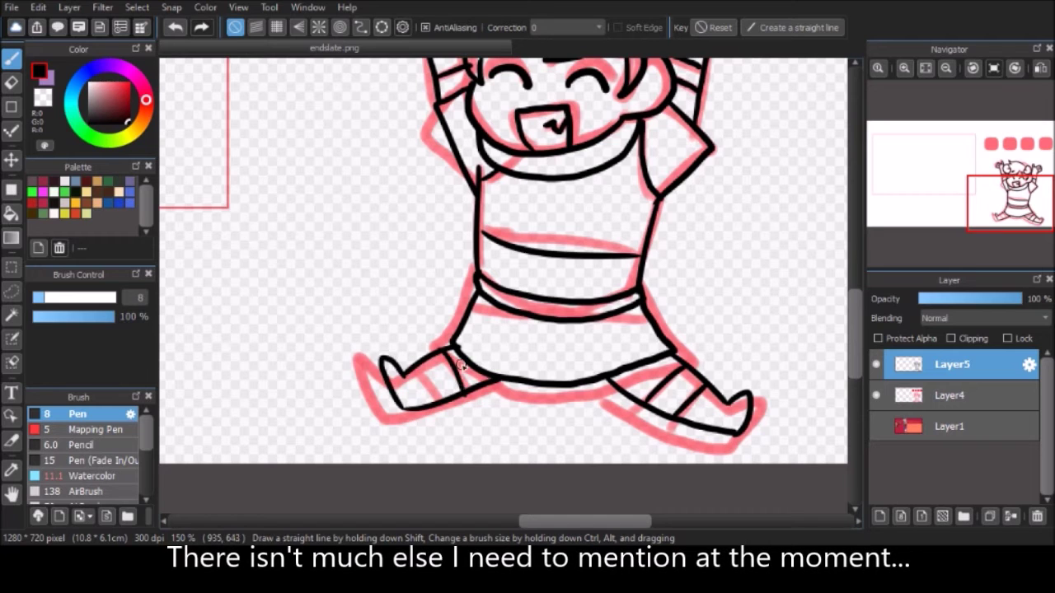
# - Draw a narrow tapered shape hanging from the lower sleeve corner beside the torso, redoing its first line
pyautogui.moveTo(1047, 203); pyautogui.dragTo(1047, 170)
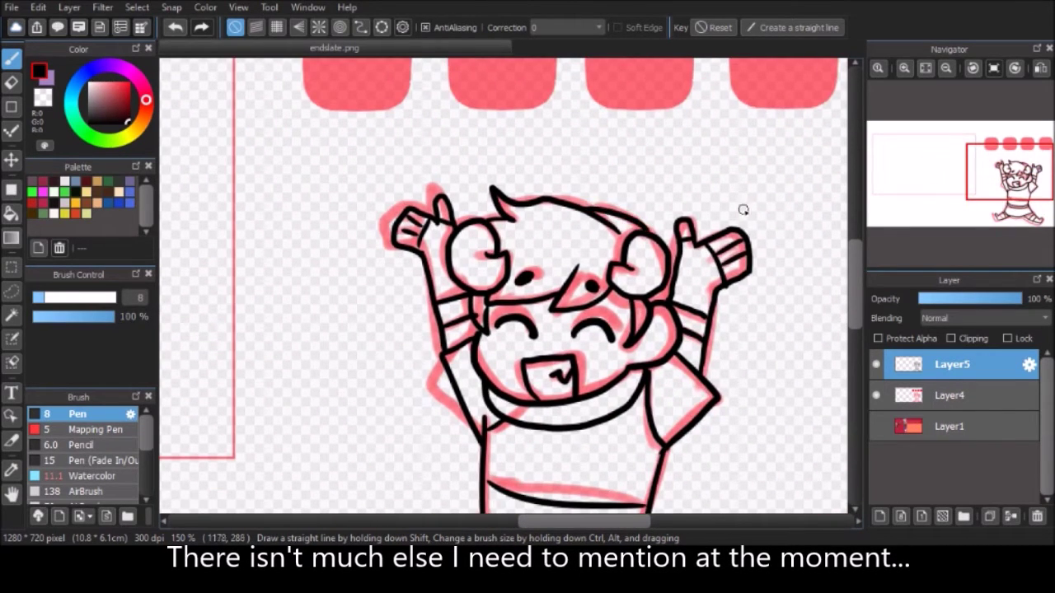
pyautogui.scroll(-3, 743, 210)
pyautogui.moveTo(608, 284); pyautogui.dragTo(623, 396)
pyautogui.hotkey('ctrl', 'z')
pyautogui.moveTo(611, 285); pyautogui.dragTo(629, 363)
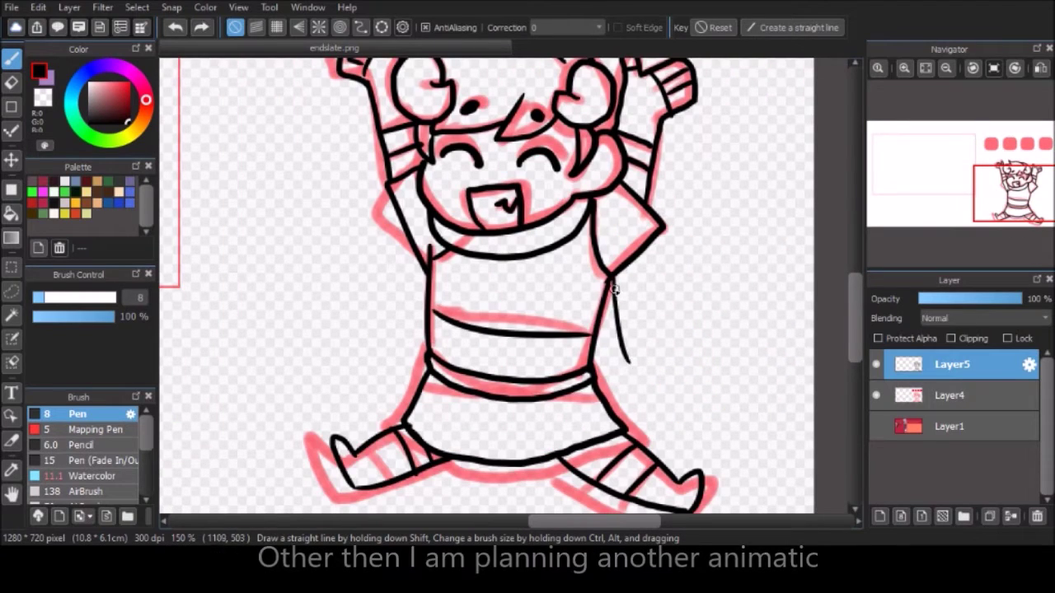
# - Erase the pink sketch of the character from Layer4
pyautogui.press('e')
pyautogui.click(952, 396)
pyautogui.click(925, 68)
pyautogui.moveTo(714, 370); pyautogui.dragTo(771, 437)
# - Add a new layer beneath Layer4 and cover the entire canvas with a solid pink rectangle
pyautogui.press('g')
pyautogui.click(877, 426)
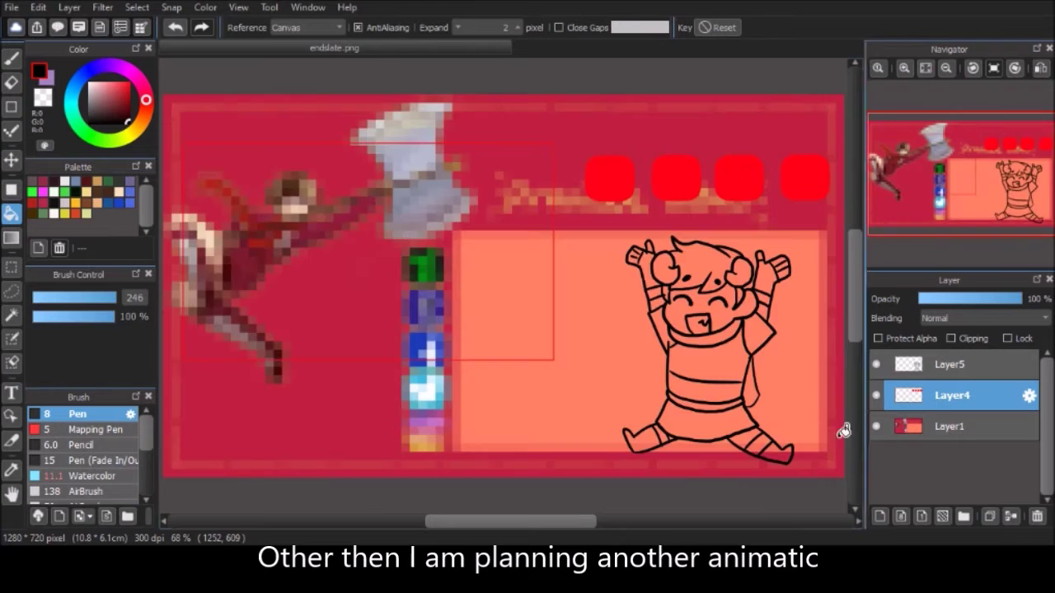
pyautogui.click(877, 426)
pyautogui.click(879, 516)
pyautogui.press('u')
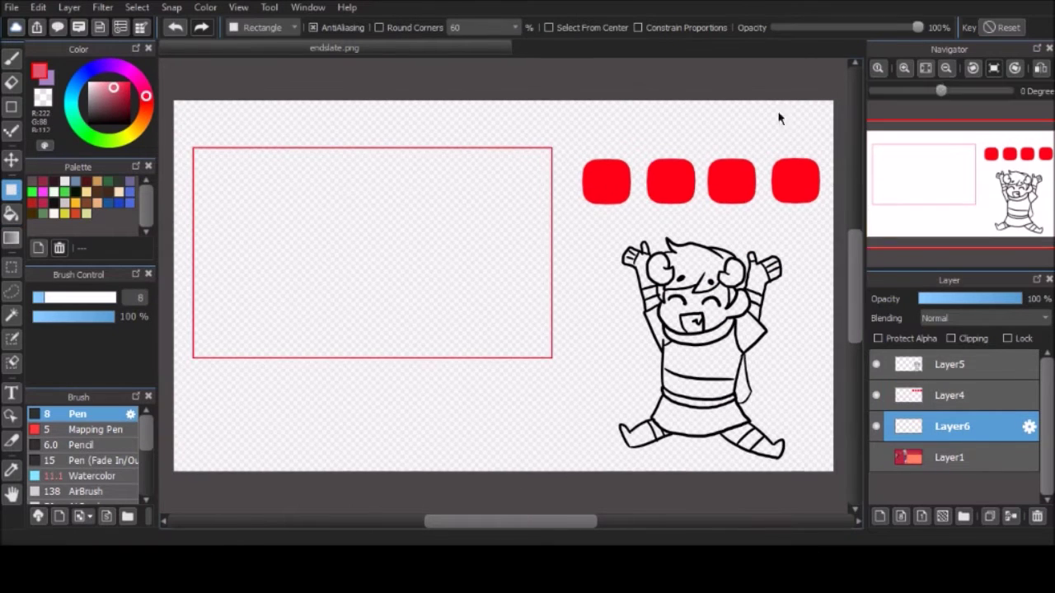
pyautogui.moveTo(841, 470); pyautogui.dragTo(190, 110)
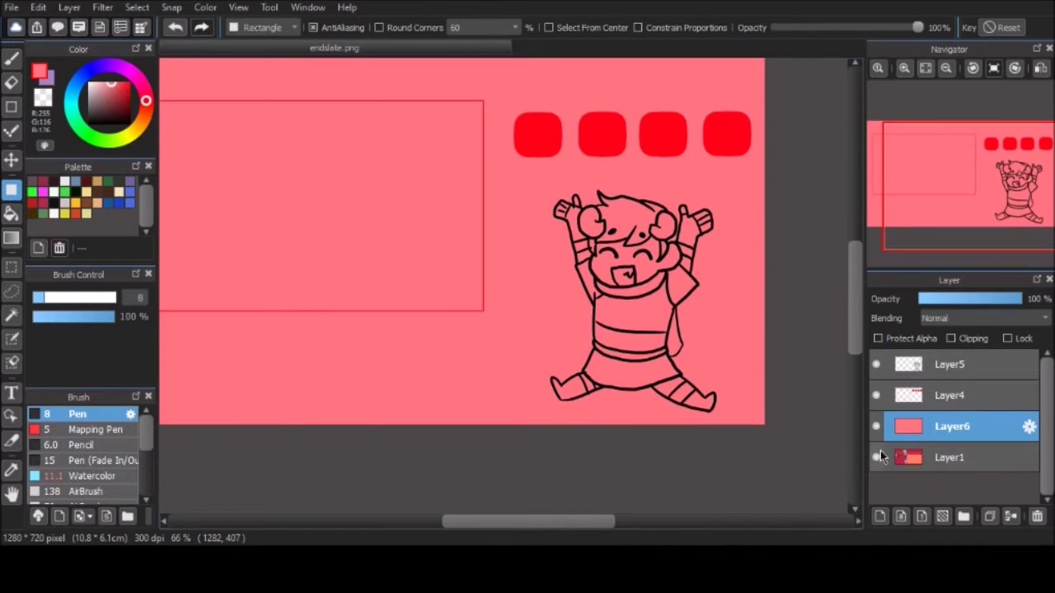
# - Try to fill the large framed rectangle with an orange sampled from the Layer1 artwork
pyautogui.moveTo(980, 196); pyautogui.dragTo(946, 211)
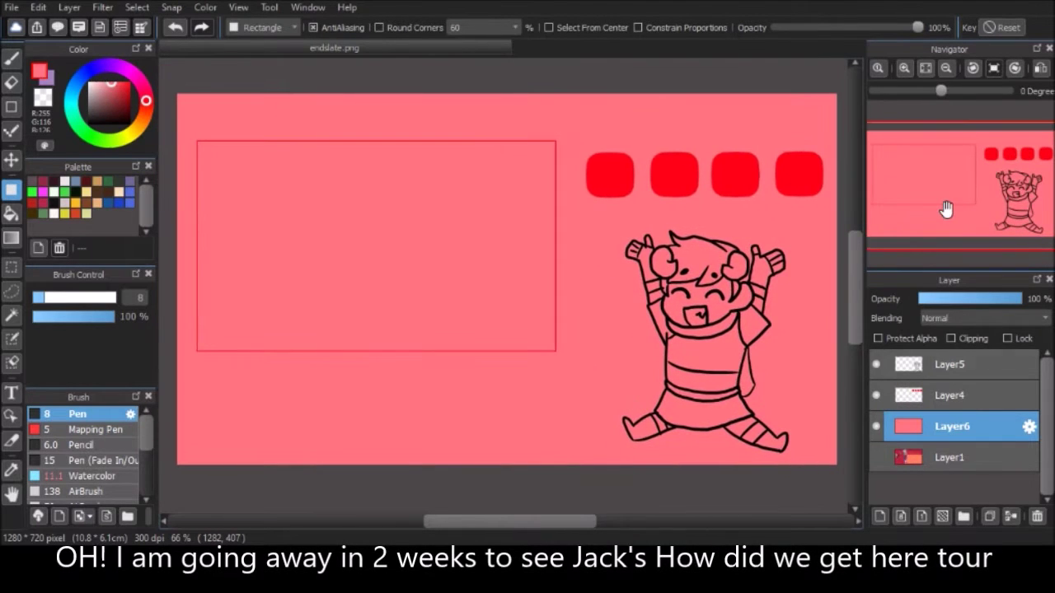
pyautogui.press('g')
pyautogui.click(876, 457)
pyautogui.click(876, 426)
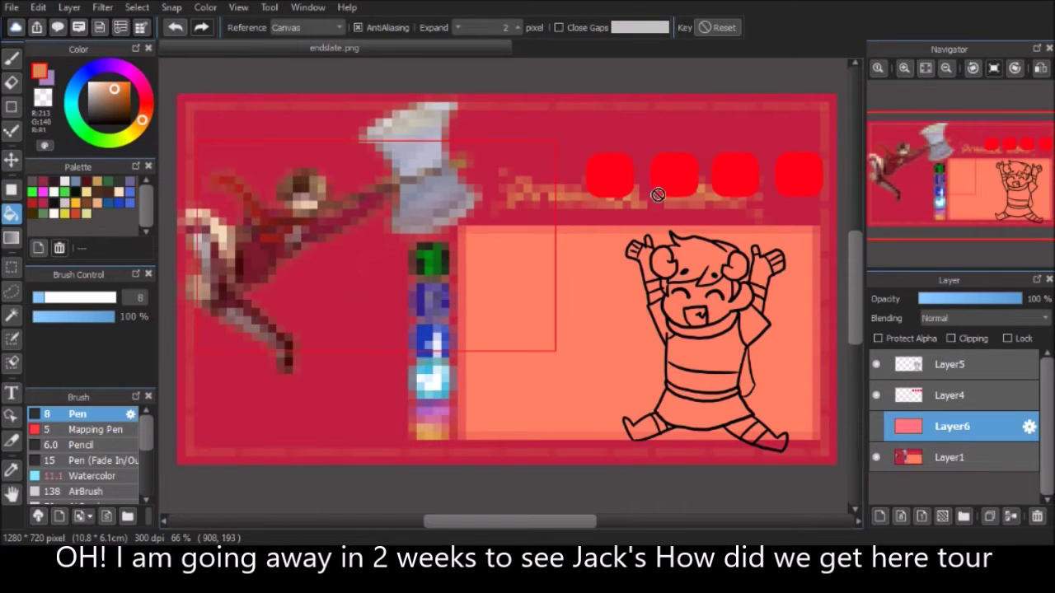
pyautogui.click(877, 457)
pyautogui.click(877, 426)
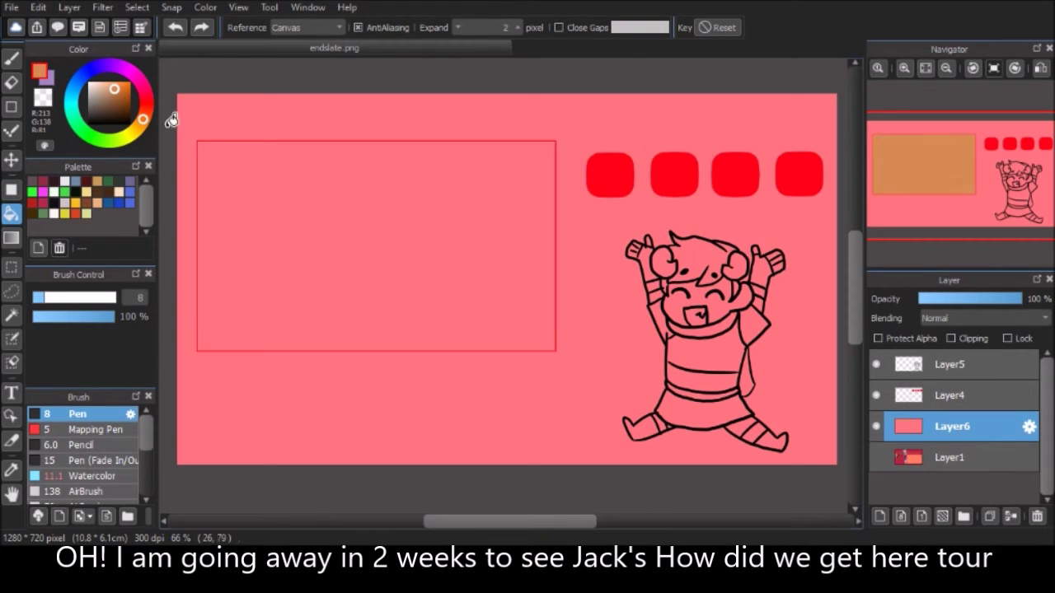
pyautogui.click(417, 278)
pyautogui.hotkey('ctrl', 'z')
# - Fill the large framed rectangle on Layer6 with yellow (R 232, G 224, B 97) and erase its red outline from Layer4
pyautogui.click(337, 273)
pyautogui.press('e')
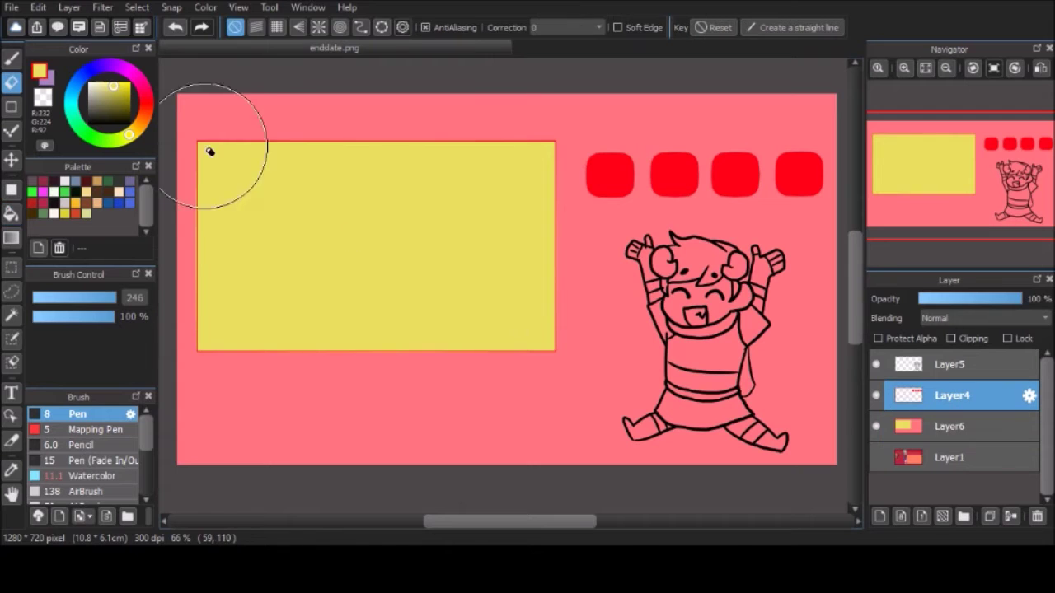
# - Fill the four red rounded squares on Layer4 with white
pyautogui.press('g')
pyautogui.click(54, 192)
pyautogui.click(610, 175)
pyautogui.click(675, 174)
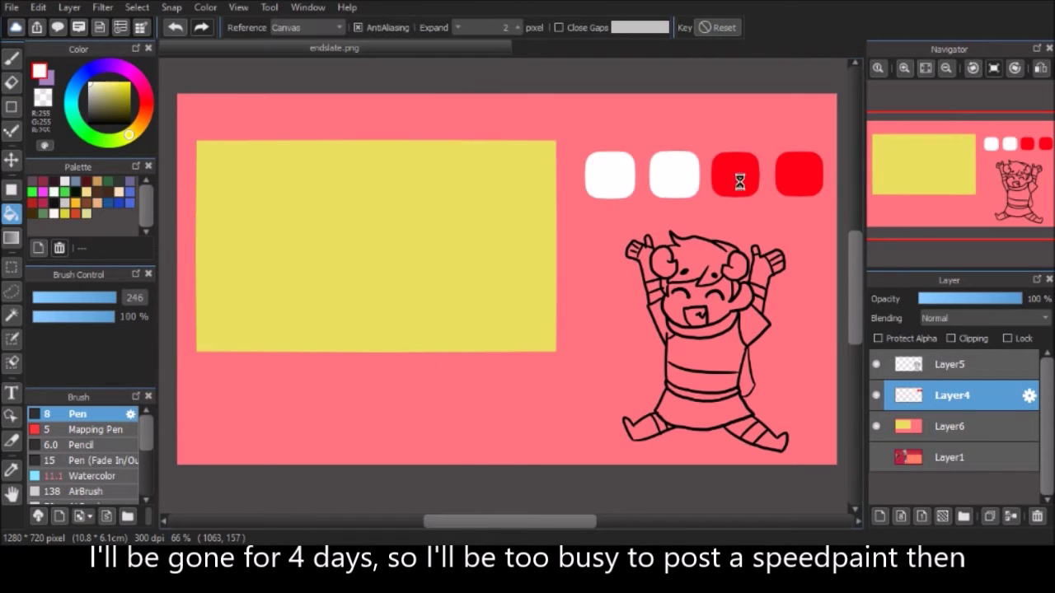
pyautogui.click(799, 175)
# - Show Layer1 as a reference, hide Layer6 and enable Protect Alpha on Layer4
pyautogui.scroll(4, 652, 144)
pyautogui.moveTo(652, 144); pyautogui.dragTo(437, 74)
pyautogui.click(876, 458)
pyautogui.click(876, 426)
pyautogui.click(911, 338)
# - Paint the first white rounded square near-black using the dark colour of the old green icon on Layer1
pyautogui.scroll(3, 246, 404)
pyautogui.moveTo(245, 288); pyautogui.dragTo(245, 396)
pyautogui.scroll(-4, 246, 404)
pyautogui.moveTo(206, 354); pyautogui.dragTo(245, 404)
pyautogui.press('b')
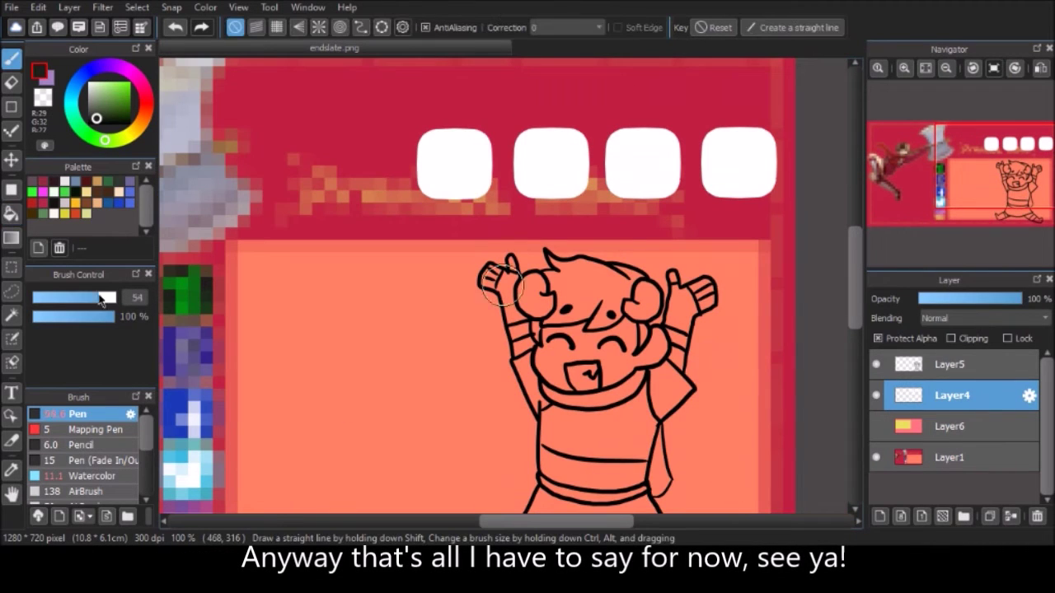
pyautogui.moveTo(429, 144); pyautogui.dragTo(478, 189)
# - Draw a green DeviantArt-style slashed logo on the dark square with the Pen at size 23, using green sampled from the old icon
pyautogui.keyDown('alt'); pyautogui.click(188, 285); pyautogui.keyUp('alt')
pyautogui.hotkey('ctrl', 'z')
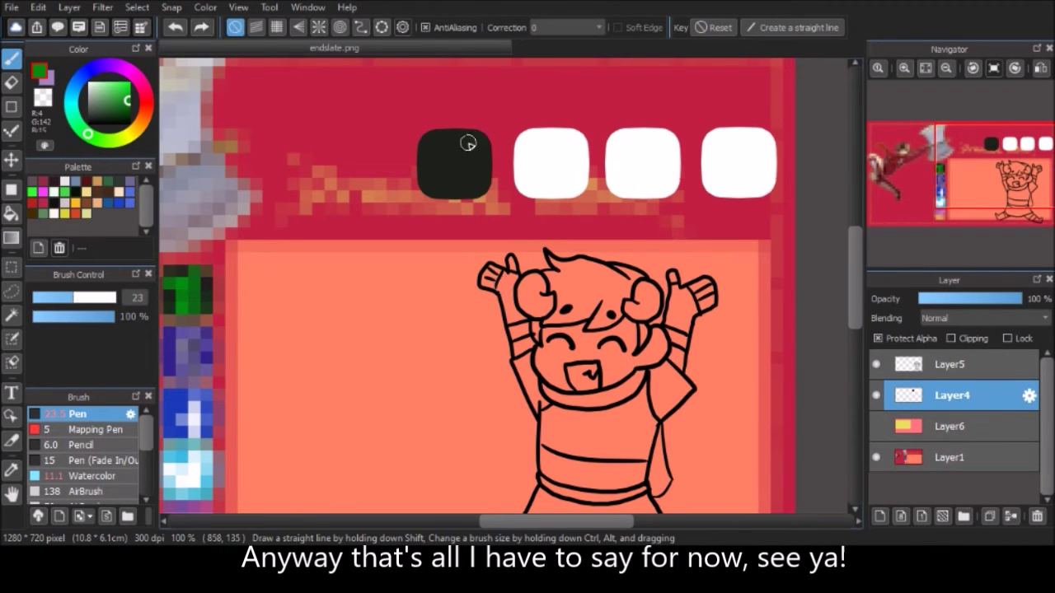
pyautogui.moveTo(435, 185); pyautogui.dragTo(470, 147)
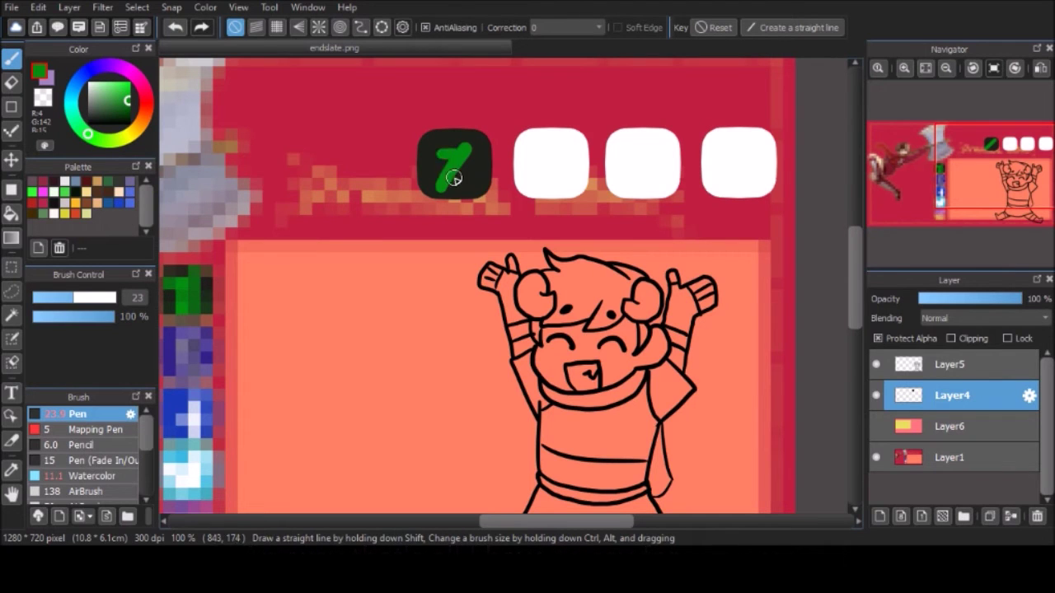
# - Paint the second rounded square indigo and draw a white lowercase "t" on it with the Pen at size 24
pyautogui.keyDown('alt'); pyautogui.click(177, 354); pyautogui.keyUp('alt')
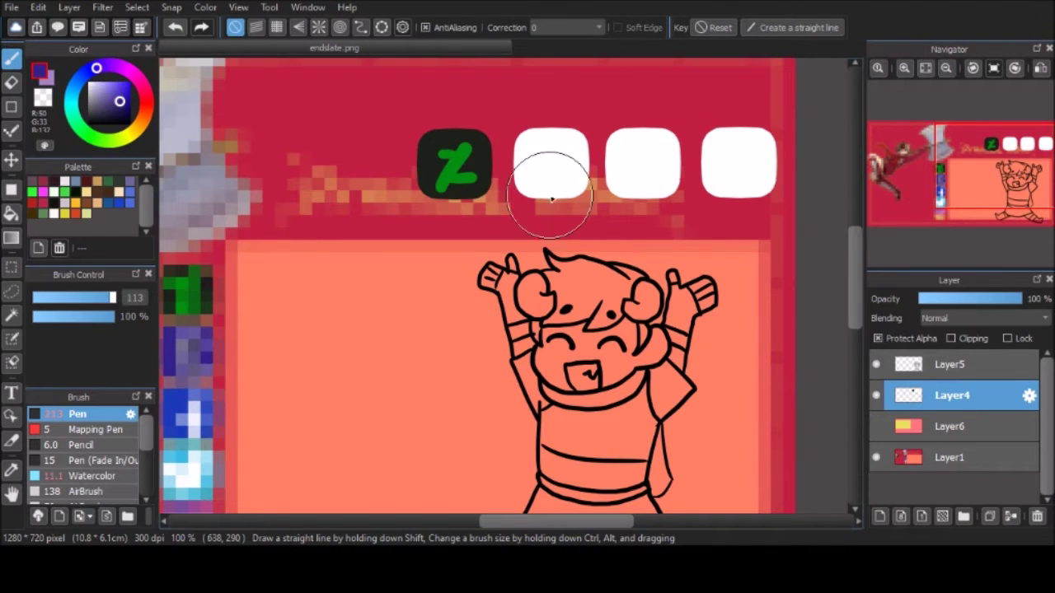
pyautogui.moveTo(536, 156); pyautogui.dragTo(569, 177)
pyautogui.keyDown('alt'); pyautogui.click(198, 410); pyautogui.keyUp('alt')
pyautogui.keyDown('alt'); pyautogui.click(195, 477); pyautogui.keyUp('alt')
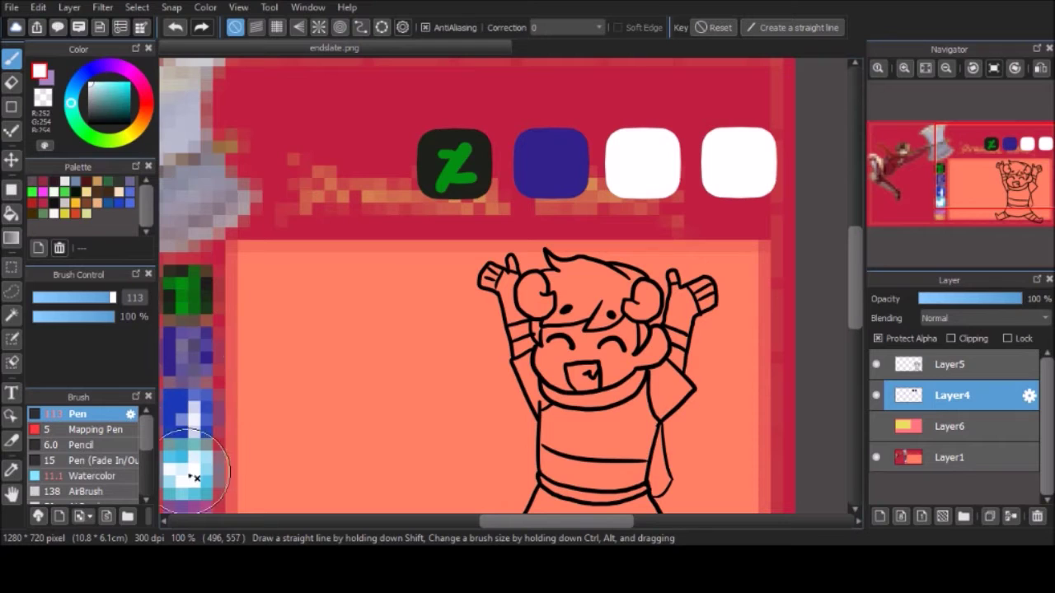
pyautogui.moveTo(112, 298); pyautogui.dragTo(106, 298)
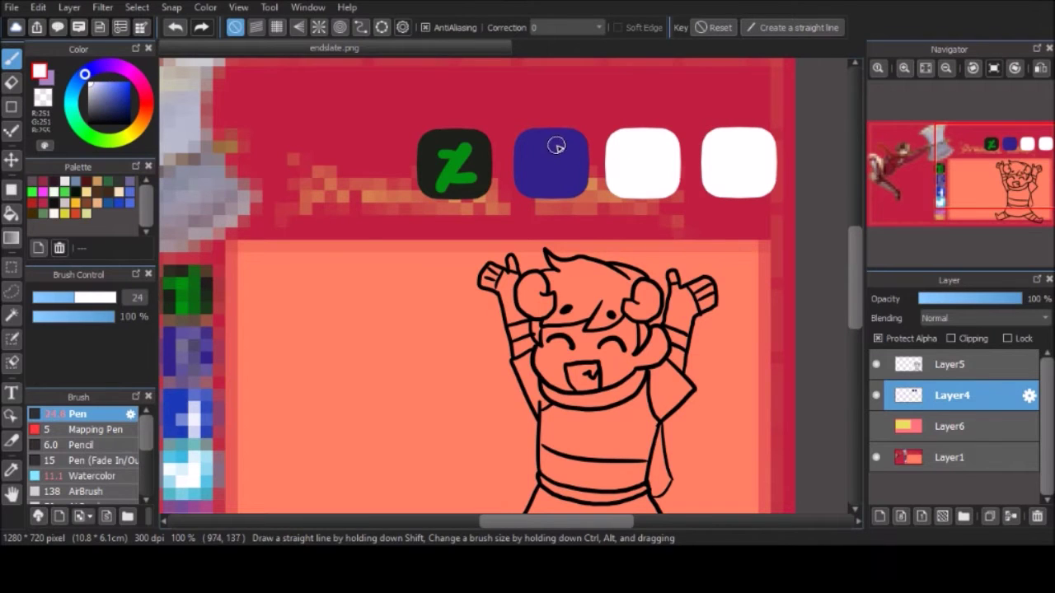
pyautogui.hotkey('ctrl', 'z')
pyautogui.moveTo(557, 142); pyautogui.dragTo(573, 191)
pyautogui.hotkey('ctrl', 'z')
pyautogui.moveTo(536, 158); pyautogui.dragTo(577, 159)
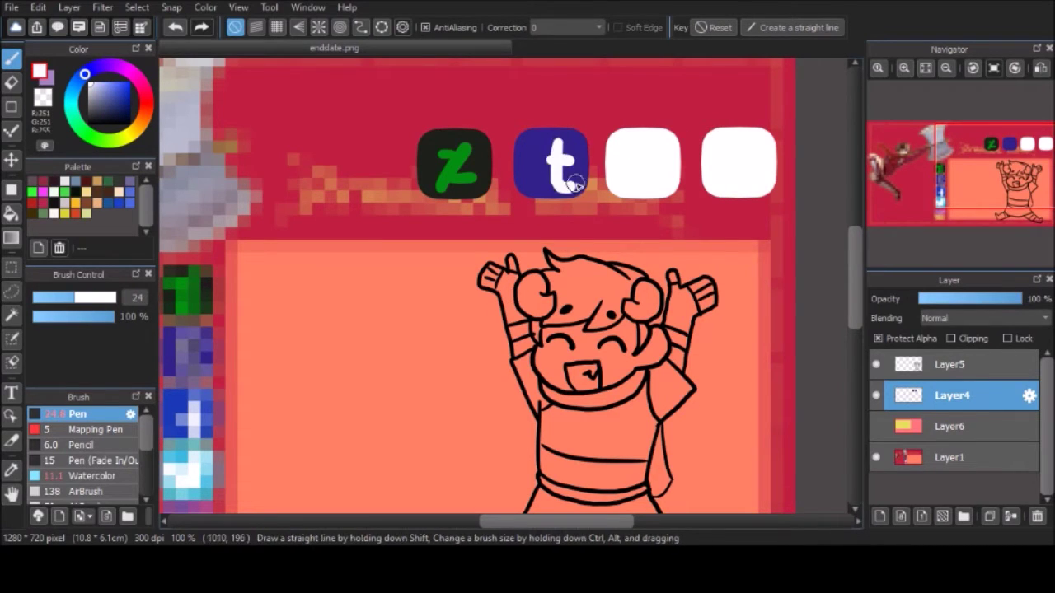
# - Try to turn the third rounded square into a blue icon with a white "f"
pyautogui.press('g')
pyautogui.click(660, 165)
pyautogui.press('b')
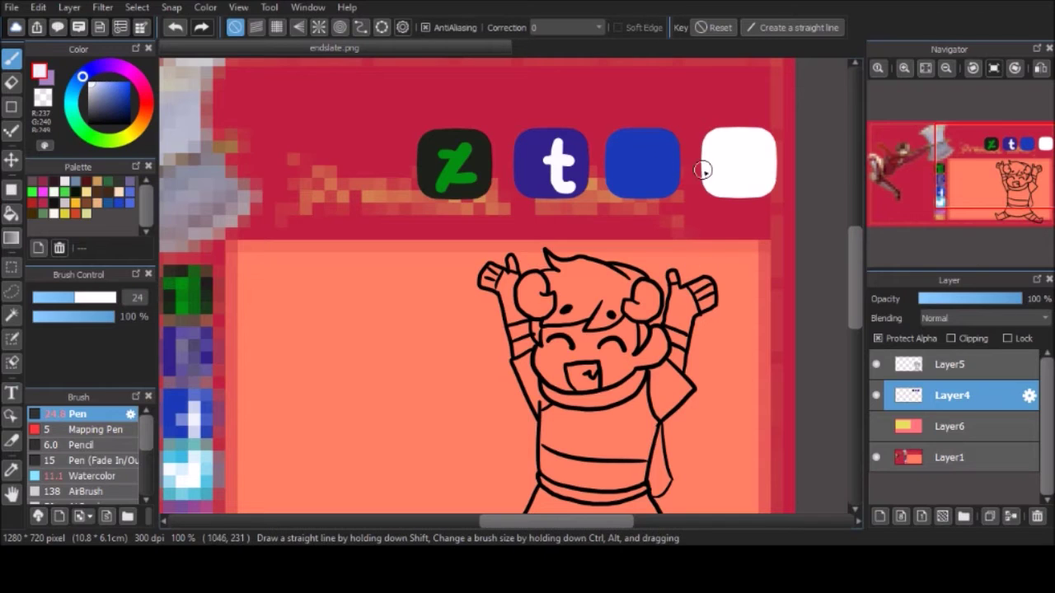
pyautogui.hotkey('ctrl', 'z')
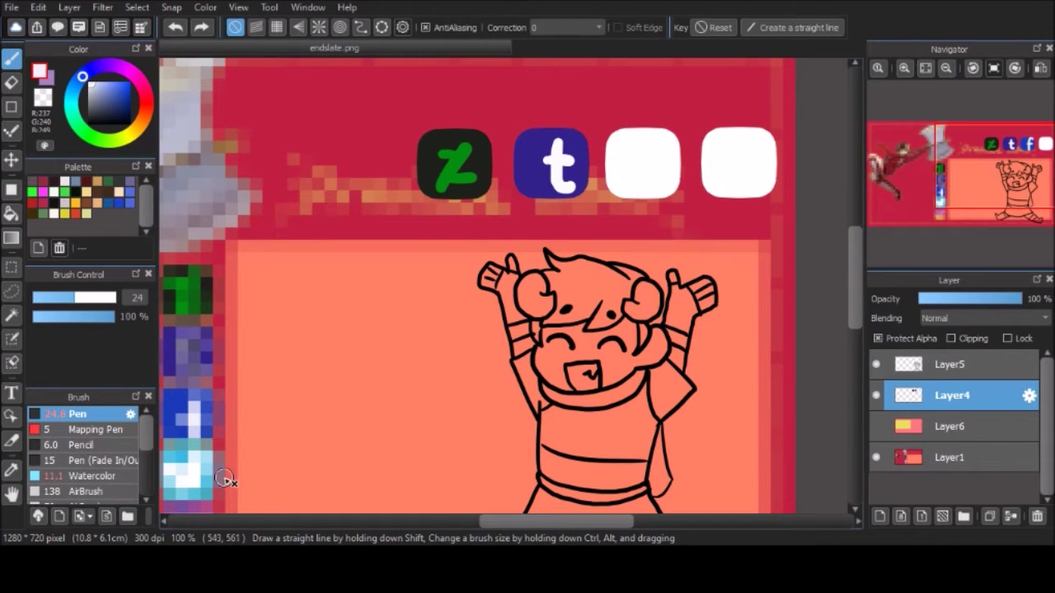
# - Fill the third rounded square with the light blue sampled from the old Twitter icon on Layer1
pyautogui.keyDown('alt'); pyautogui.click(171, 459); pyautogui.keyUp('alt')
pyautogui.press('g')
pyautogui.click(647, 156)
pyautogui.press('b')
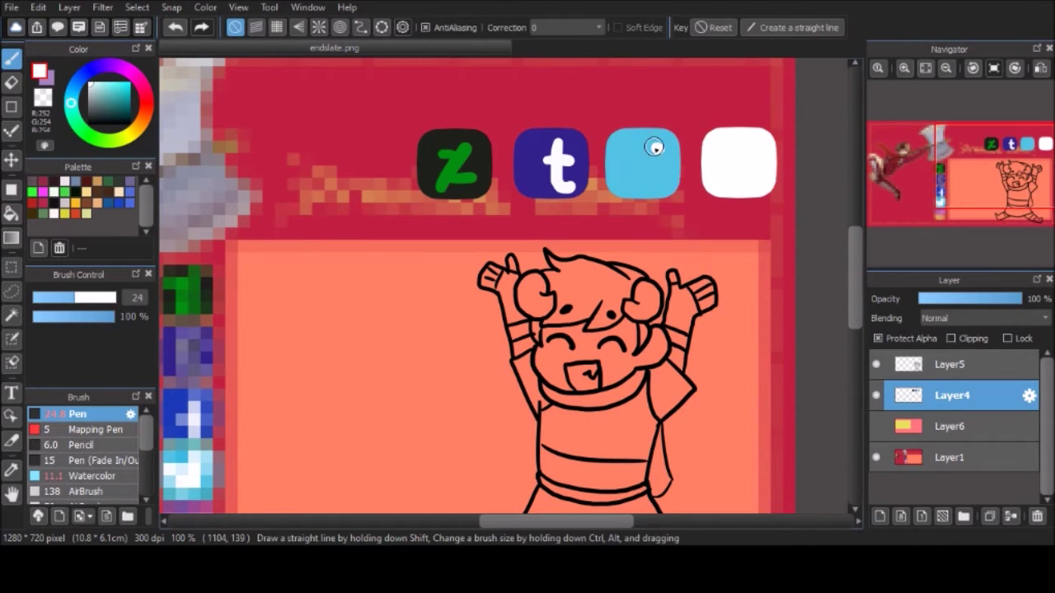
# - Try to draw a white bird on the light blue square with the size 24 Pen
pyautogui.hotkey('ctrl', 'z')
pyautogui.hotkey('ctrl', 'z')
pyautogui.hotkey('ctrl', 'z')
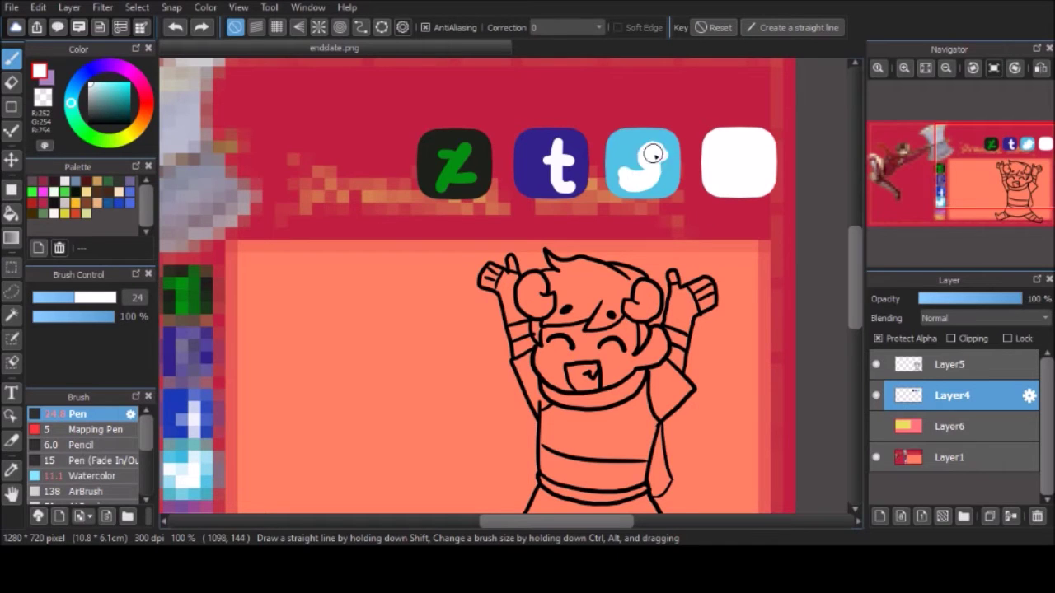
pyautogui.moveTo(649, 153); pyautogui.dragTo(657, 150)
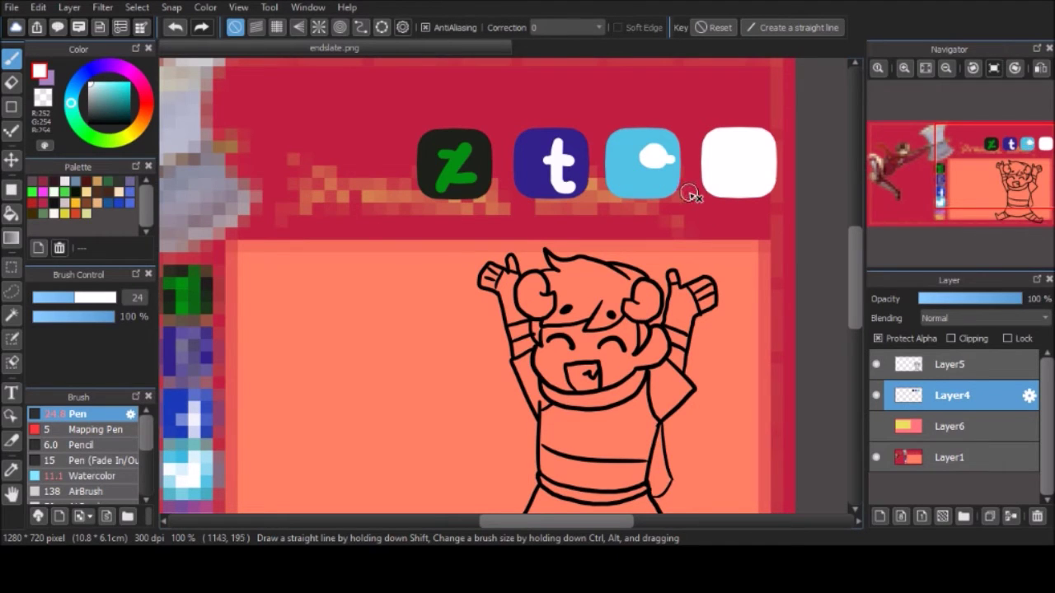
pyautogui.hotkey('ctrl', 'z')
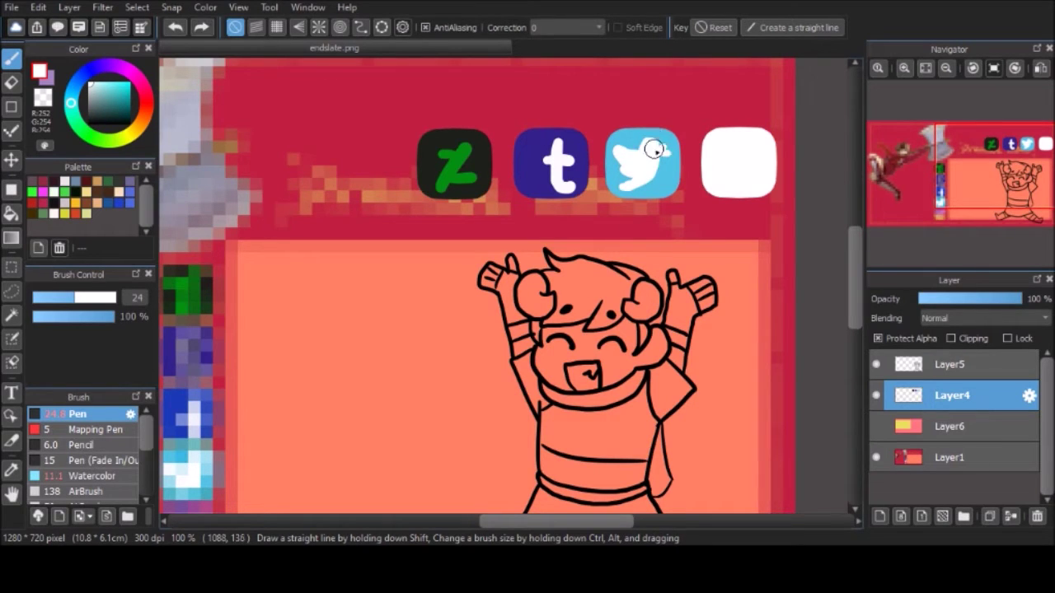
# - Outline a white Twitter bird on the cleared light blue square with the Pen at size 8.5 and fill its body white
pyautogui.press('e')
pyautogui.scroll(2, 664, 228)
pyautogui.scroll(1, 546, 216)
pyautogui.moveTo(547, 217)
pyautogui.mouseDown()
pyautogui.moveTo(523, 308)
pyautogui.moveTo(528, 231)
pyautogui.mouseUp()
pyautogui.press('b')
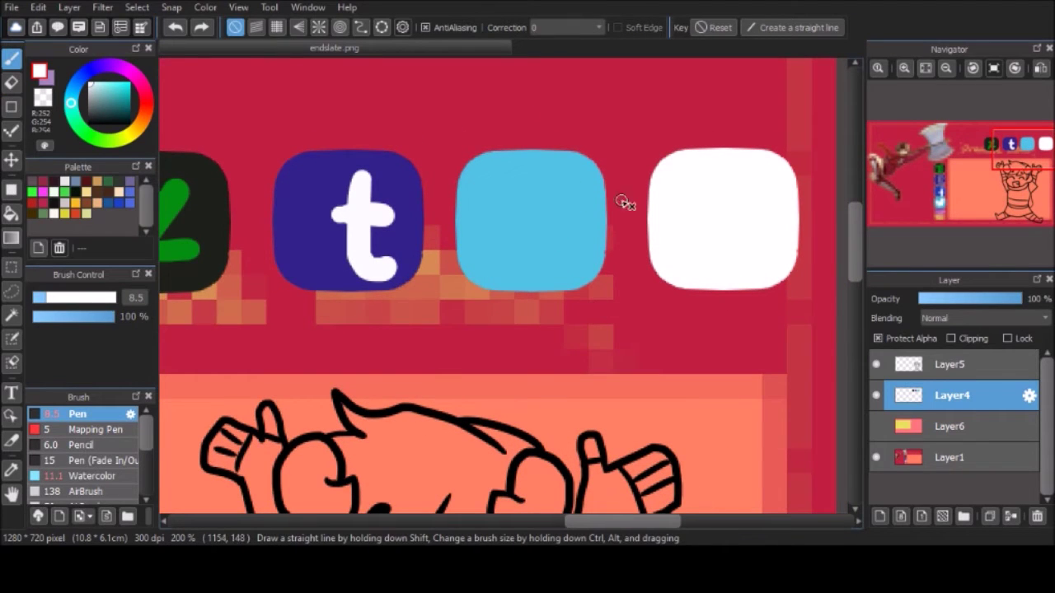
pyautogui.moveTo(548, 180); pyautogui.dragTo(540, 190)
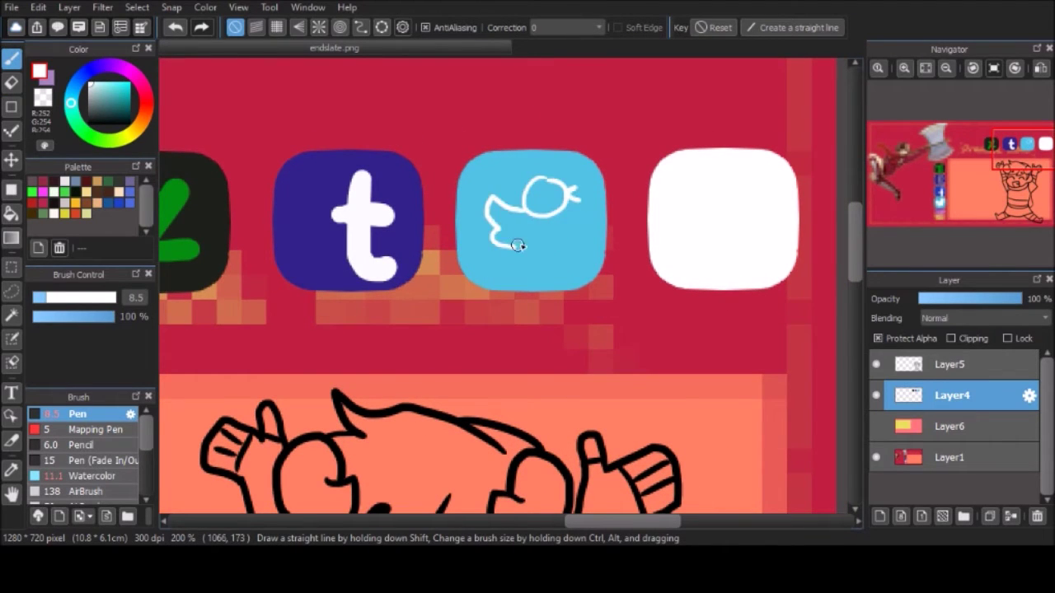
pyautogui.press('g')
pyautogui.click(548, 240)
pyautogui.press('b')
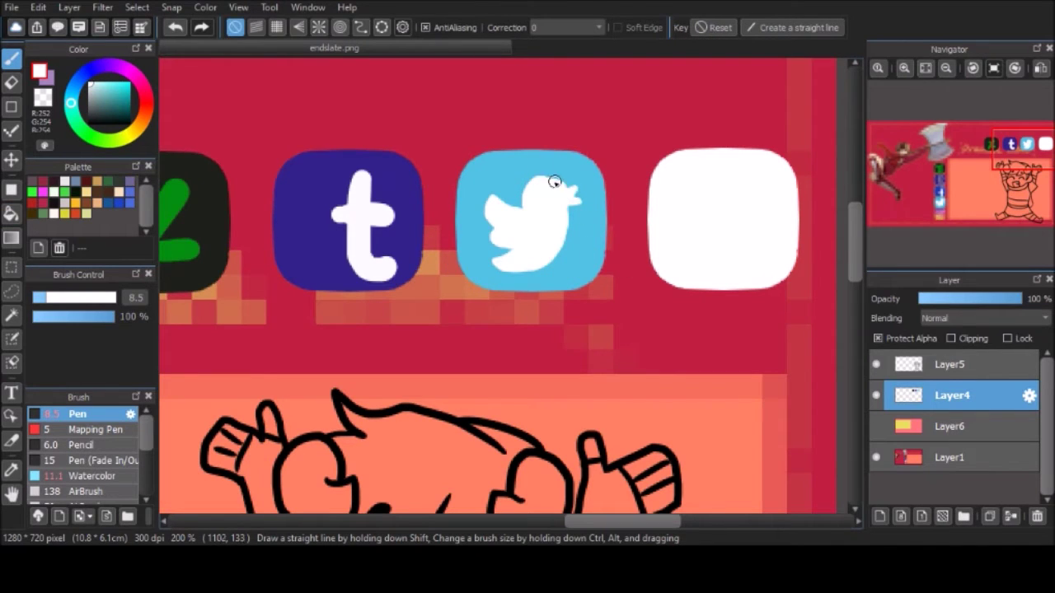
# - Square off the rounded stroke ends of the white "t" by painting around them with the square's sampled indigo
pyautogui.keyDown('alt'); pyautogui.click(371, 216); pyautogui.keyUp('alt')
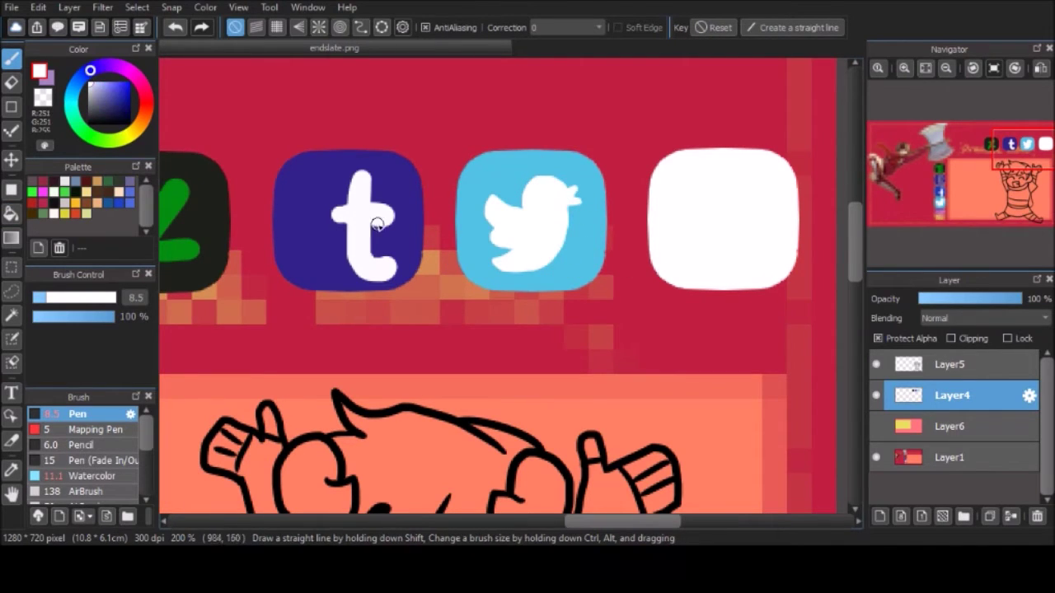
pyautogui.keyDown('alt'); pyautogui.click(399, 264); pyautogui.keyUp('alt')
pyautogui.moveTo(377, 257)
pyautogui.mouseDown()
pyautogui.moveTo(404, 266)
pyautogui.moveTo(394, 282)
pyautogui.mouseUp()
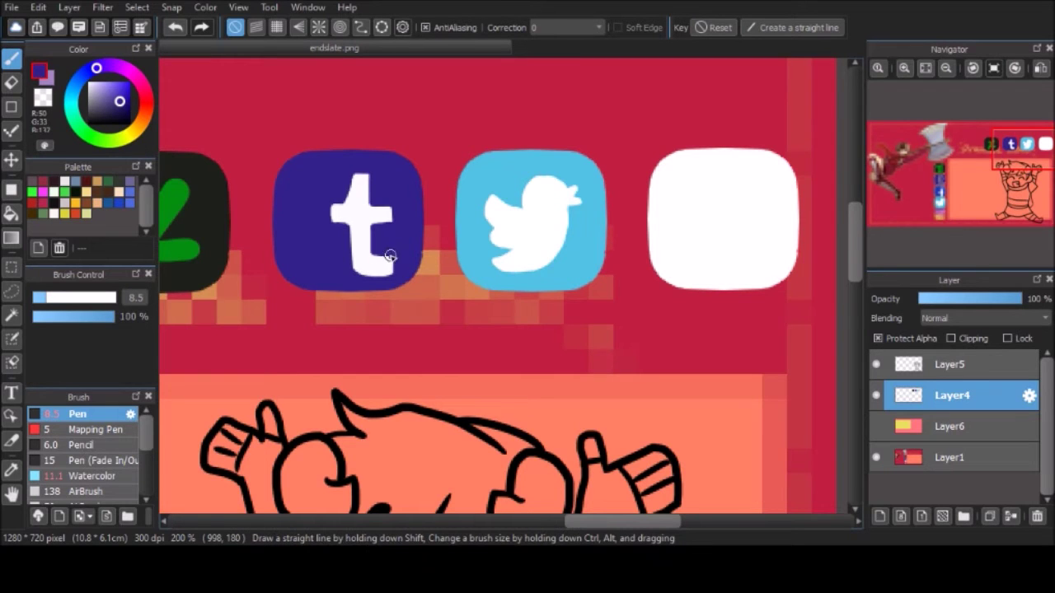
# - Square off the rounded stroke ends of the green logo by painting around them with the icon square's sampled near-black
pyautogui.hscroll(-5, 398, 199)
pyautogui.keyDown('alt'); pyautogui.click(517, 214); pyautogui.keyUp('alt')
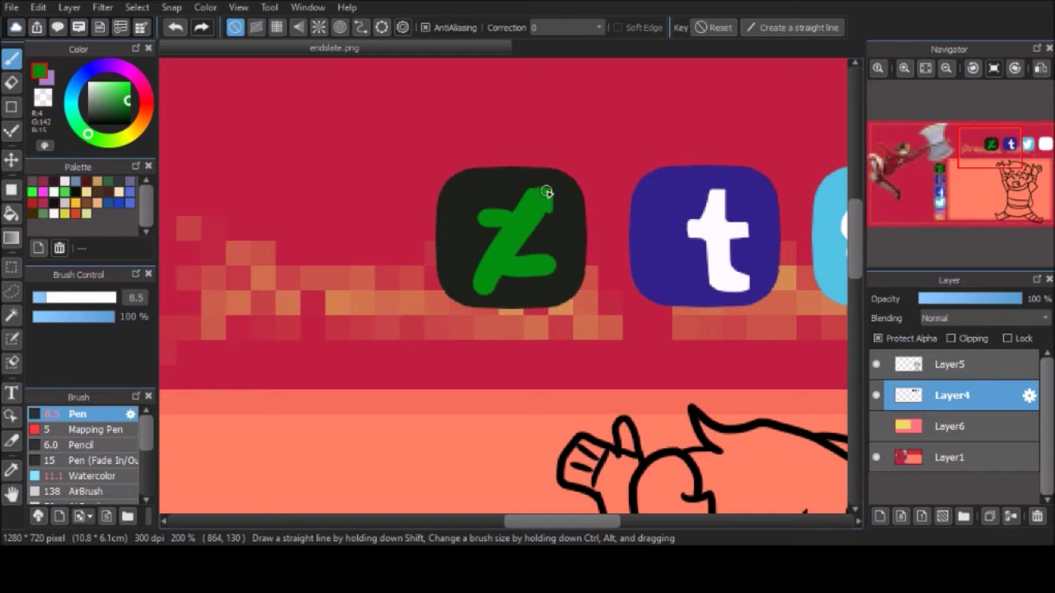
pyautogui.keyDown('alt'); pyautogui.click(551, 232); pyautogui.keyUp('alt')
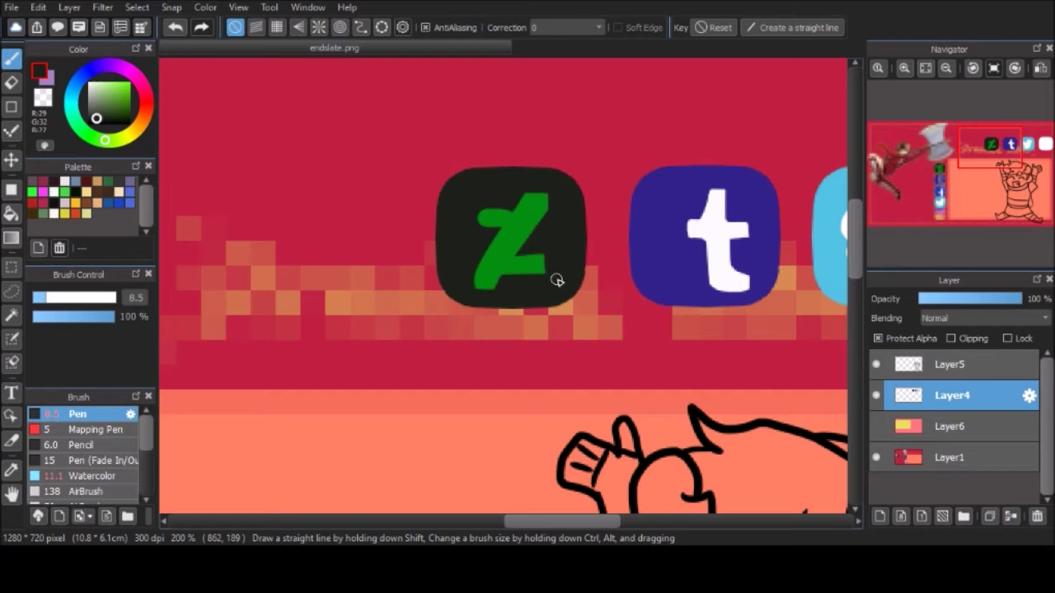
# - Select the green logo with the Magic Wand and apply a linear dark-to-light green gradient to it, clearing the selection when done
pyautogui.keyDown('alt'); pyautogui.click(498, 234); pyautogui.keyUp('alt')
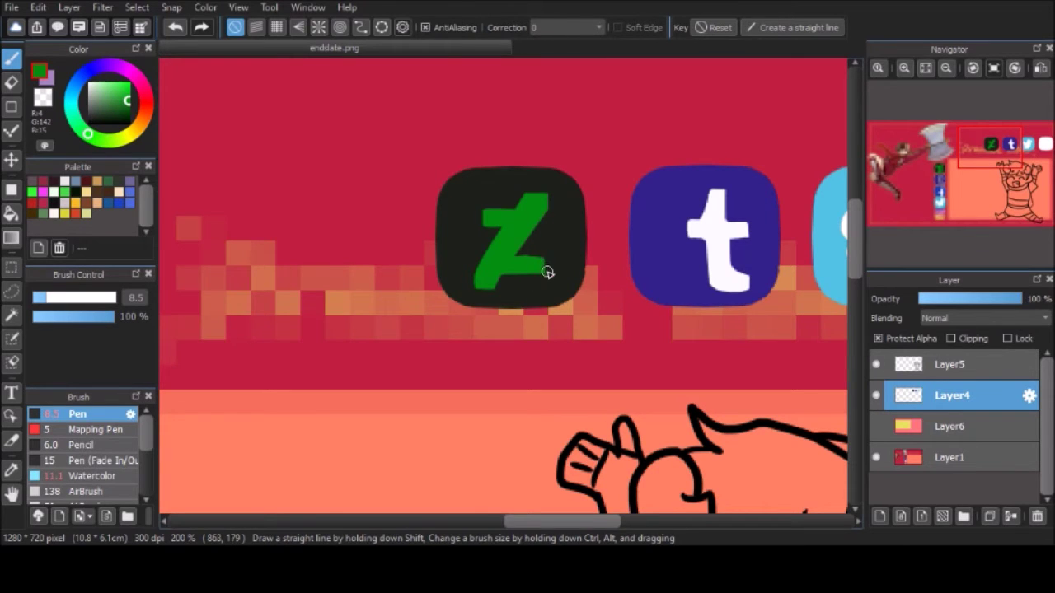
pyautogui.press('w')
pyautogui.click(511, 256)
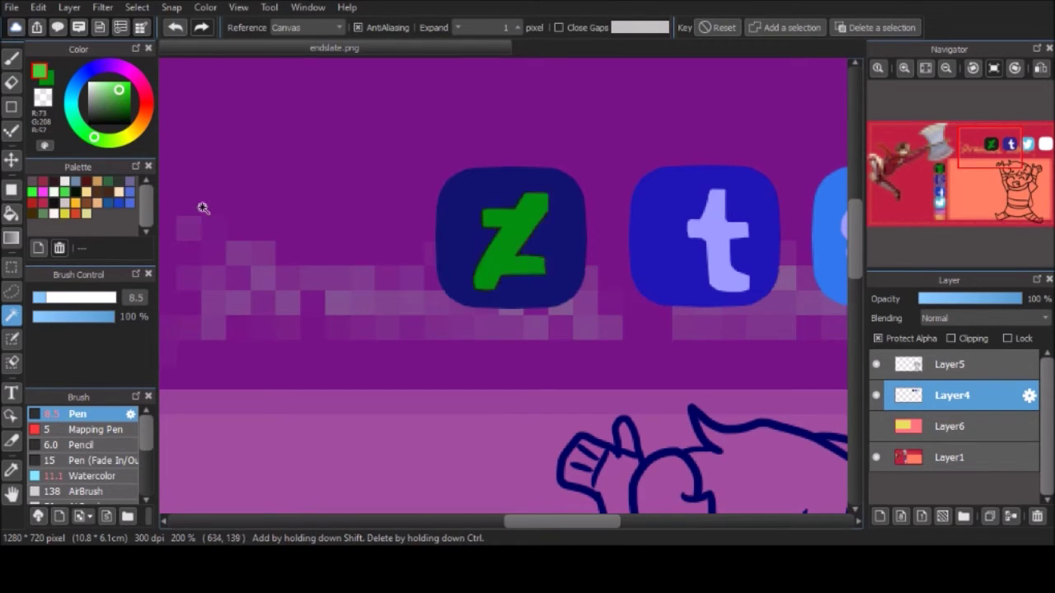
pyautogui.press('g')
pyautogui.moveTo(527, 197); pyautogui.dragTo(522, 276)
pyautogui.hotkey('ctrl', 'd')
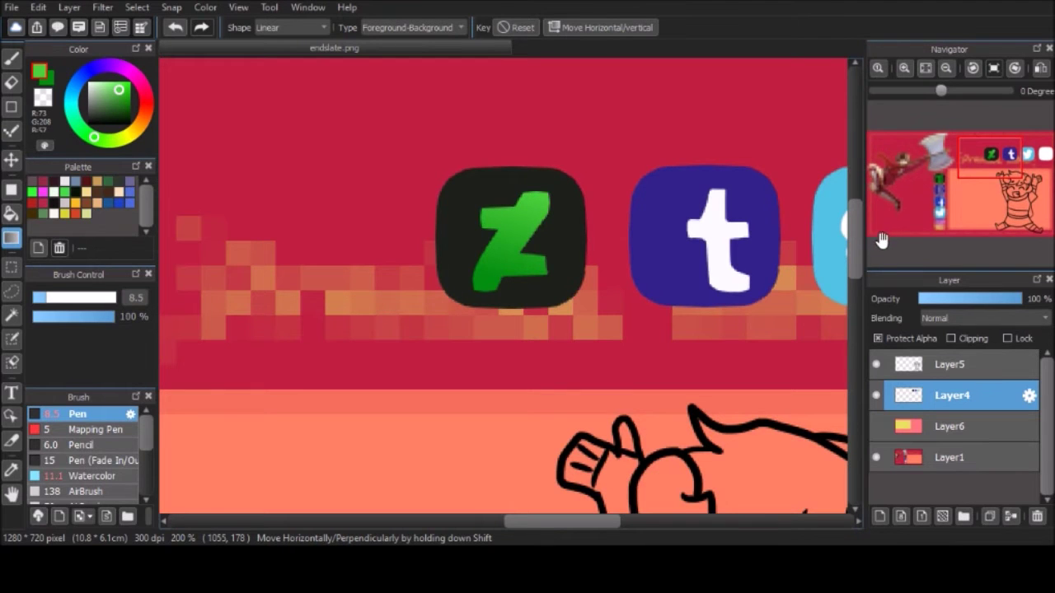
# - Fill the fourth rounded square with a muted teal using the Bucket
pyautogui.hscroll(5, 868, 223)
pyautogui.press('g')
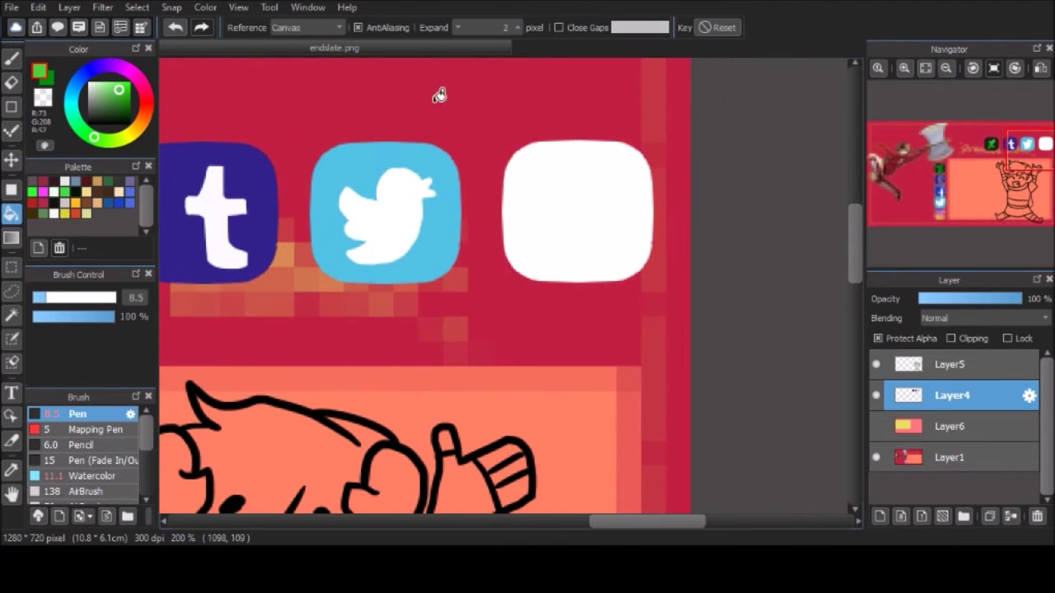
pyautogui.click(607, 264)
pyautogui.click(104, 92)
pyautogui.click(608, 265)
pyautogui.hotkey('ctrl', 'z')
pyautogui.moveTo(280, 272)
pyautogui.mouseDown()
pyautogui.moveTo(594, 150)
pyautogui.moveTo(336, 231)
pyautogui.mouseUp()
# - Outline a white coffee mug on the teal square with the Pen at size 8.5, fill its body white and add a handle
pyautogui.press('b')
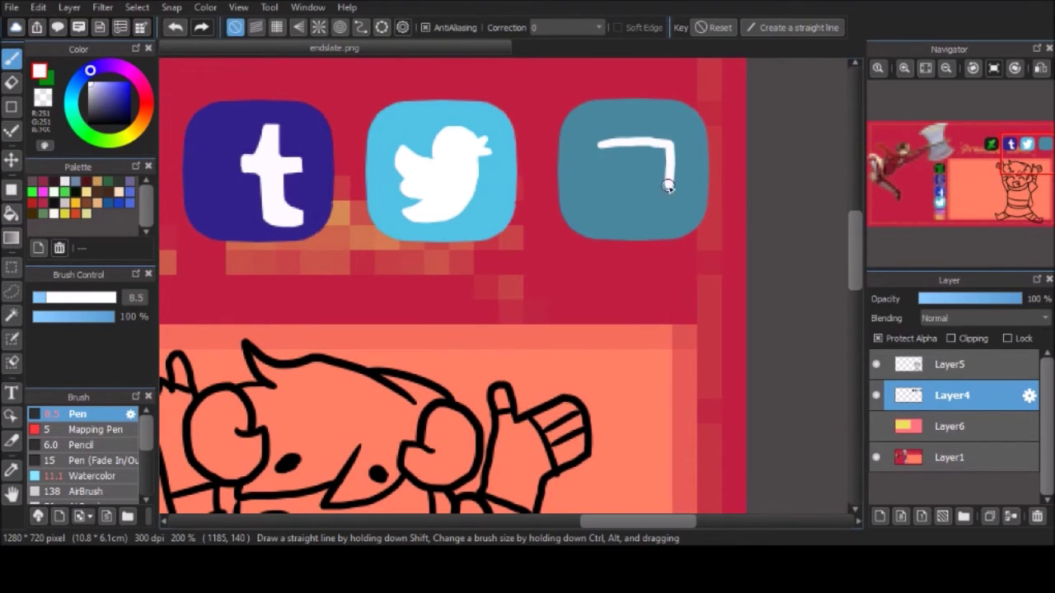
pyautogui.press('g')
pyautogui.click(651, 190)
pyautogui.press('b')
pyautogui.moveTo(672, 148); pyautogui.dragTo(698, 156)
# - Paint a red heart on the white mug with the Pen
pyautogui.click(122, 87)
pyautogui.moveTo(616, 175)
pyautogui.mouseDown()
pyautogui.moveTo(648, 164)
pyautogui.moveTo(640, 188)
pyautogui.mouseUp()
pyautogui.hotkey('ctrl', 'z')
# - Lasso the mug with its heart and reposition it within the teal square, applying the transform and clearing the selection
pyautogui.click(946, 67)
pyautogui.scroll(3, 1005, 180)
pyautogui.click(1040, 156)
pyautogui.press('l')
pyautogui.moveTo(577, 122)
pyautogui.mouseDown()
pyautogui.moveTo(618, 226)
pyautogui.moveTo(614, 125)
pyautogui.mouseUp()
pyautogui.press('v')
pyautogui.moveTo(599, 199)
pyautogui.mouseDown()
pyautogui.moveTo(591, 191)
pyautogui.moveTo(607, 129)
pyautogui.mouseUp()
pyautogui.hotkey('ctrl', 't')
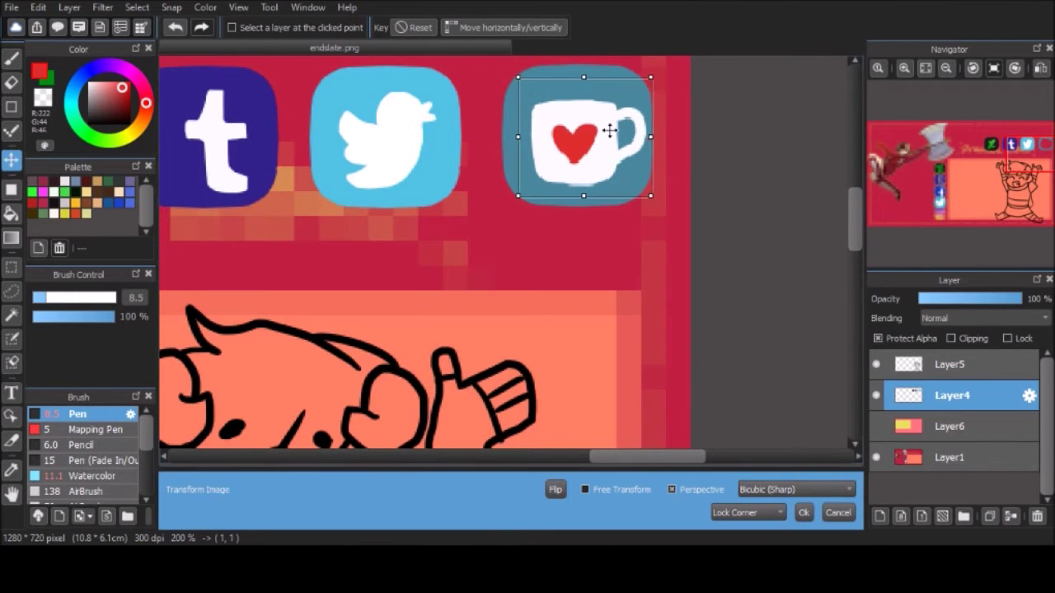
pyautogui.press('Return')
pyautogui.hotkey('ctrl', 'd')
# - Clean up the edges of the mug by painting around it with the square's sampled teal
pyautogui.press('b')
pyautogui.keyDown('alt'); pyautogui.click(627, 214); pyautogui.keyUp('alt')
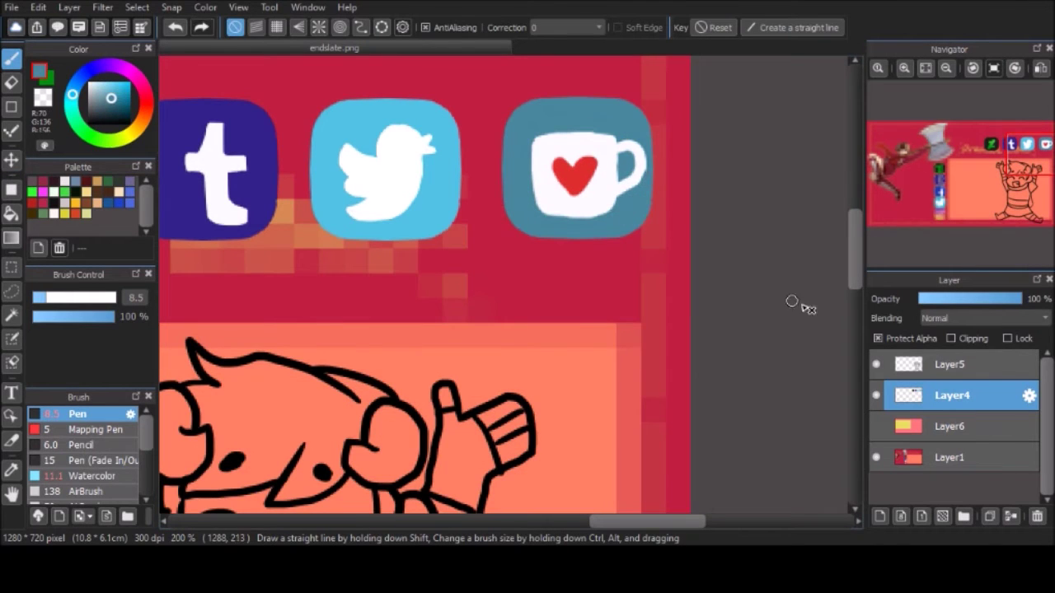
pyautogui.scroll(-3, 957, 174)
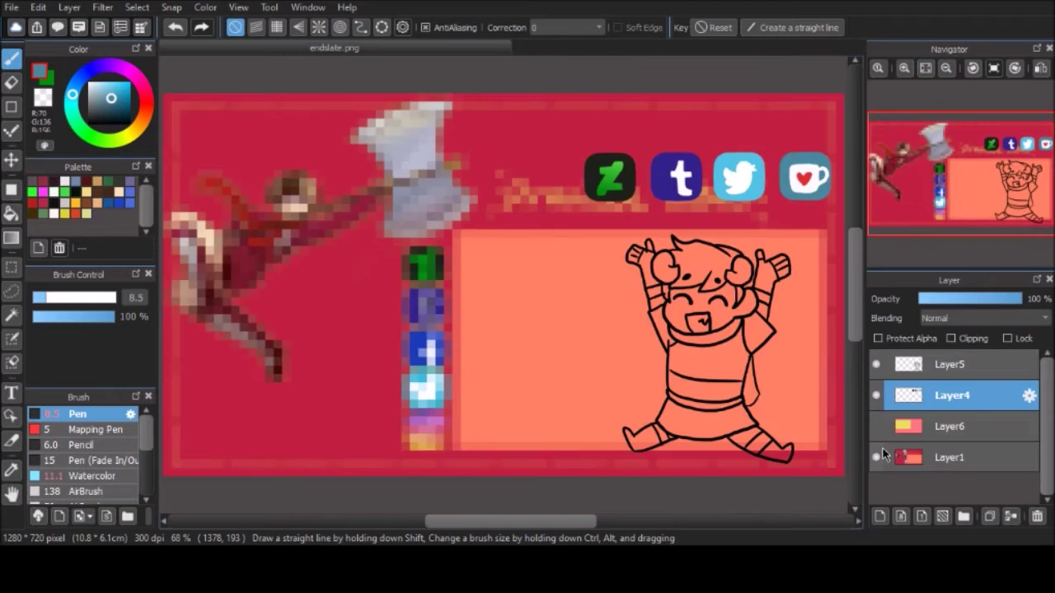
# - Delete the old endslate Layer1 and show the pink and yellow background on Layer6
pyautogui.click(948, 457)
pyautogui.press('Delete')
pyautogui.click(876, 426)
# - Nudge the character line art on Layer5 upward, merge it into Layer4 and add a new layer just above Layer6
pyautogui.click(929, 367)
pyautogui.press('v')
pyautogui.moveTo(605, 367); pyautogui.dragTo(602, 352)
pyautogui.press('g')
pyautogui.press('Delete')
pyautogui.click(880, 516)
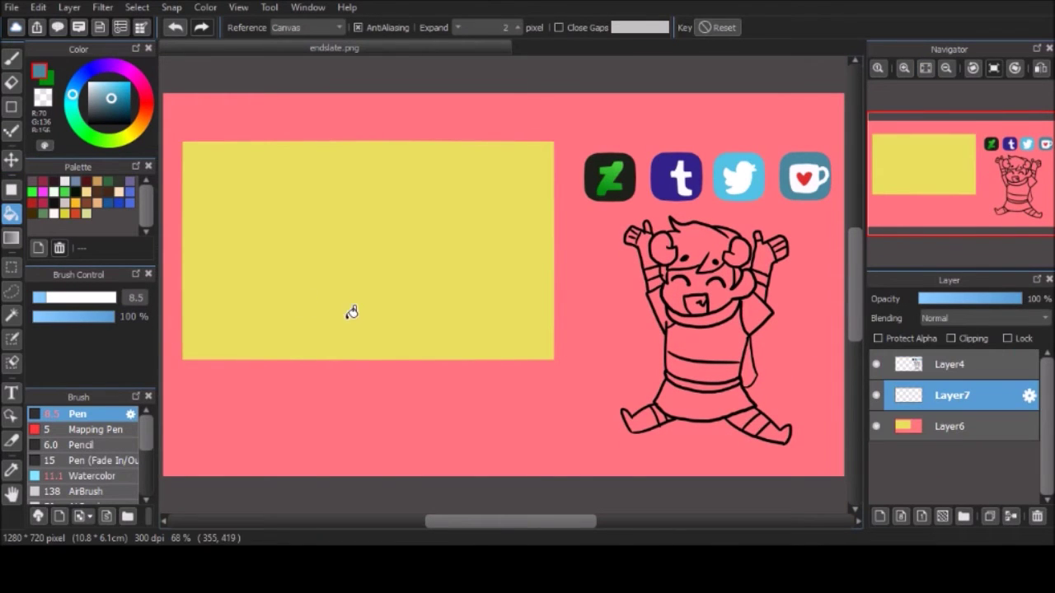
# - Fill the character's sleeves, waistband and skirt crimson and the scarf red on Layer7
pyautogui.scroll(3, 952, 161)
pyautogui.moveTo(952, 161); pyautogui.dragTo(994, 169)
pyautogui.click(671, 353)
pyautogui.hotkey('ctrl', 'z')
pyautogui.click(555, 428)
# - Fill the character's boots and upper leg bands with near-black from the palette
pyautogui.click(77, 196)
pyautogui.click(495, 439)
pyautogui.hotkey('ctrl', 'z')
pyautogui.click(494, 439)
pyautogui.click(751, 466)
pyautogui.hotkey('ctrl', 'z')
pyautogui.hotkey('ctrl', 'z')
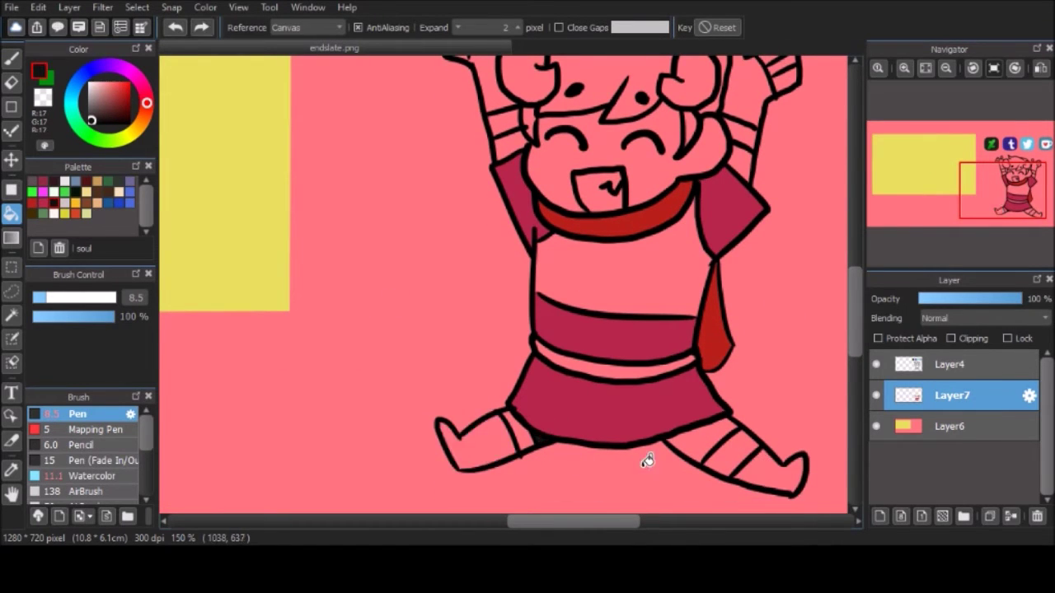
pyautogui.hotkey('ctrl', 'y')
pyautogui.hotkey('ctrl', 'y')
pyautogui.click(684, 432)
# - Fill the character's gloves near-black and the bands above them with a dark purplish grey
pyautogui.moveTo(507, 82); pyautogui.dragTo(445, 268)
pyautogui.click(429, 264)
pyautogui.click(696, 284)
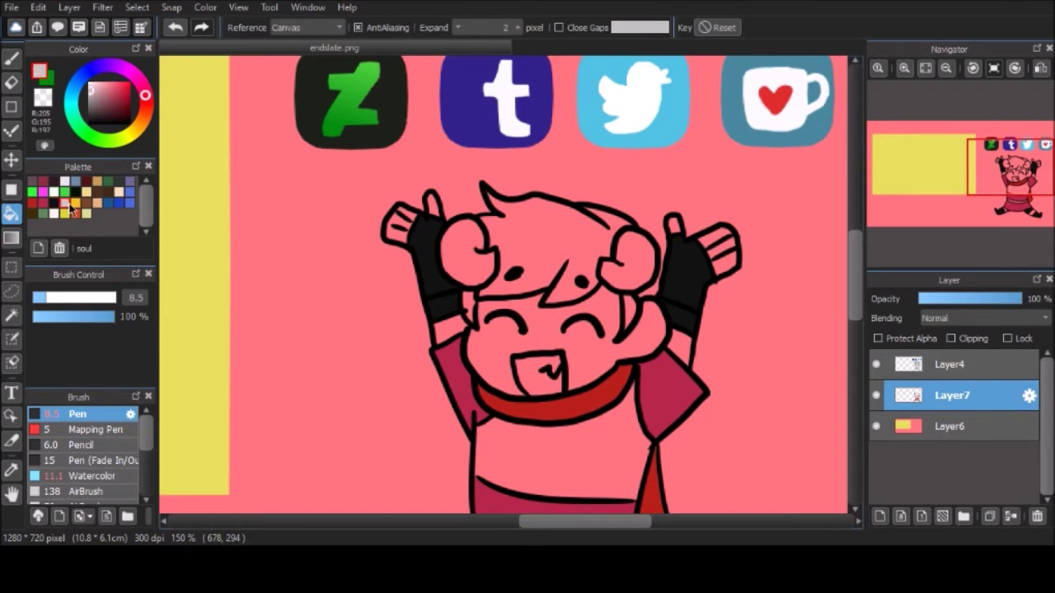
pyautogui.keyDown('alt'); pyautogui.click(449, 328); pyautogui.keyUp('alt')
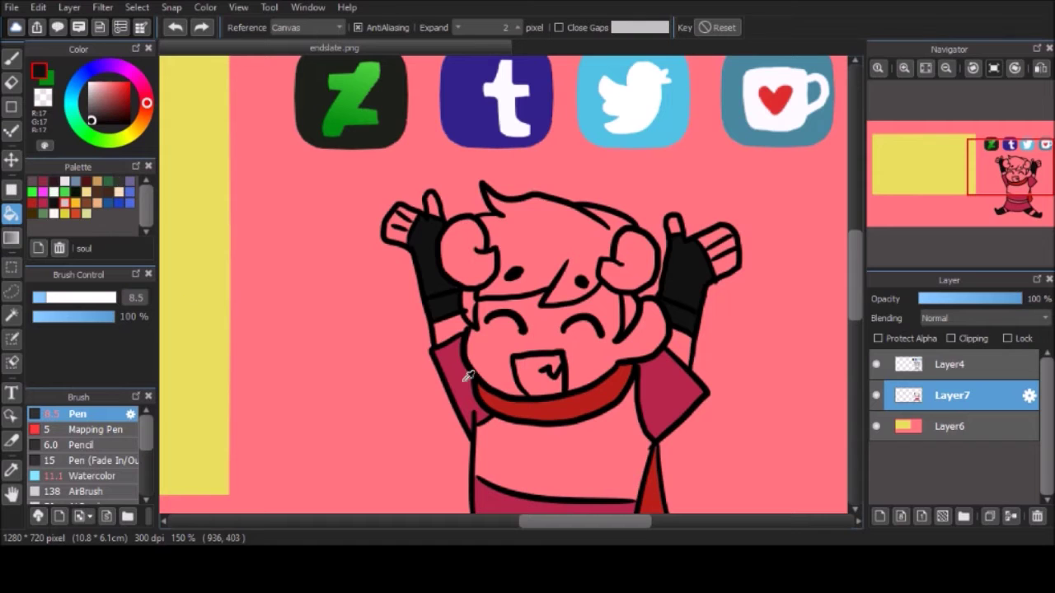
pyautogui.click(449, 329)
pyautogui.click(680, 346)
# - Fill the character's tunic and belt with dark brown from the palette
pyautogui.moveTo(963, 187); pyautogui.dragTo(963, 211)
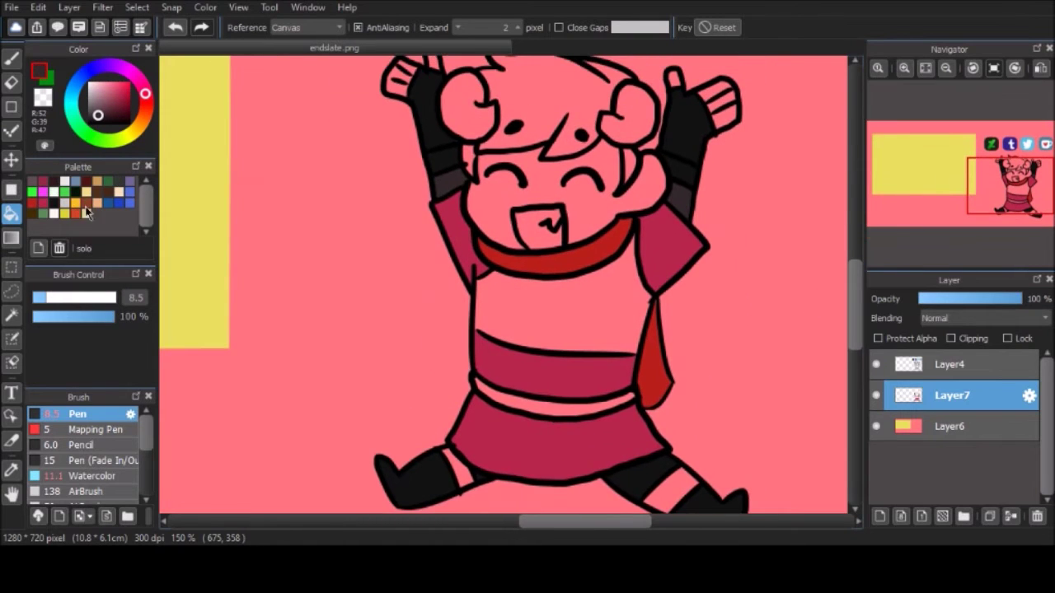
pyautogui.click(87, 210)
pyautogui.click(567, 313)
pyautogui.click(572, 404)
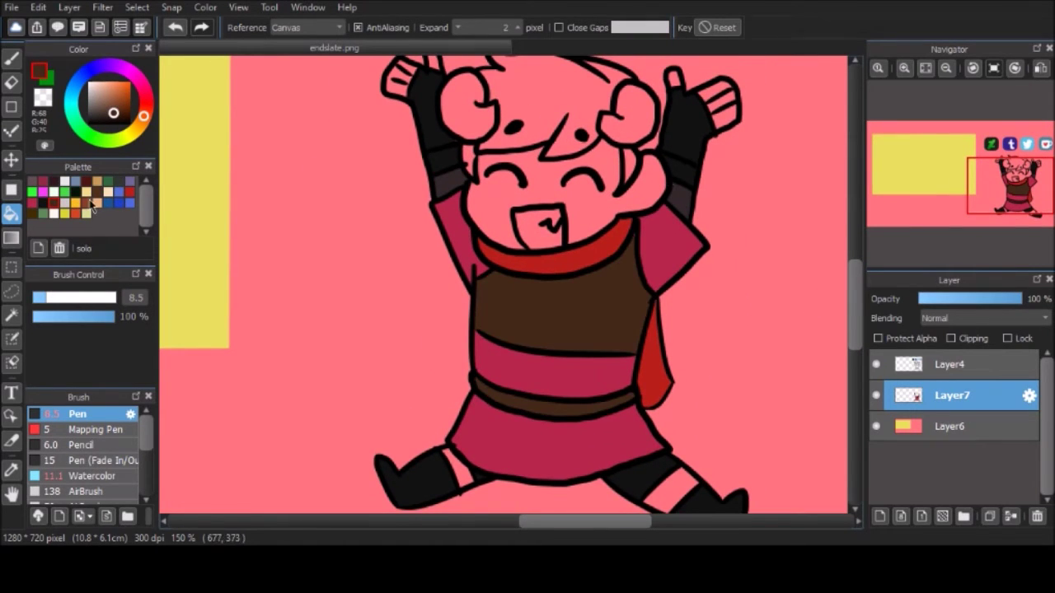
# - Fill the character's hair brown and touch up the area beside the raised glove with its sampled black
pyautogui.click(91, 208)
pyautogui.click(559, 150)
pyautogui.press('b')
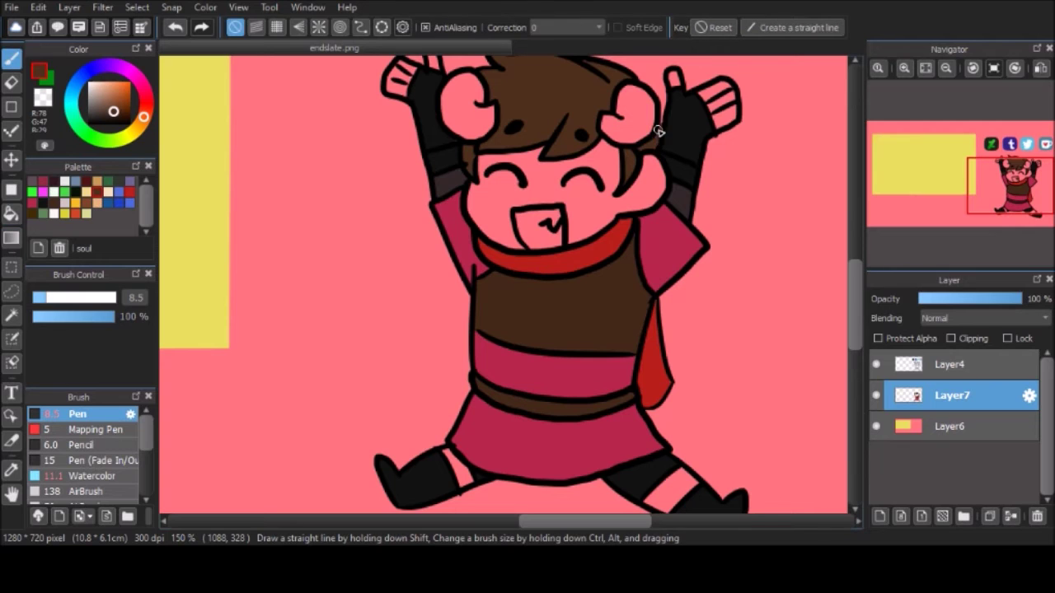
pyautogui.click(938, 376)
pyautogui.keyDown('alt'); pyautogui.click(671, 112); pyautogui.keyUp('alt')
# - Fill the character's horns pale yellow and the face, ear and hands with a light skin tone on Layer7
pyautogui.click(108, 191)
pyautogui.press('g')
pyautogui.click(952, 396)
pyautogui.click(466, 107)
pyautogui.click(635, 110)
pyautogui.click(638, 215)
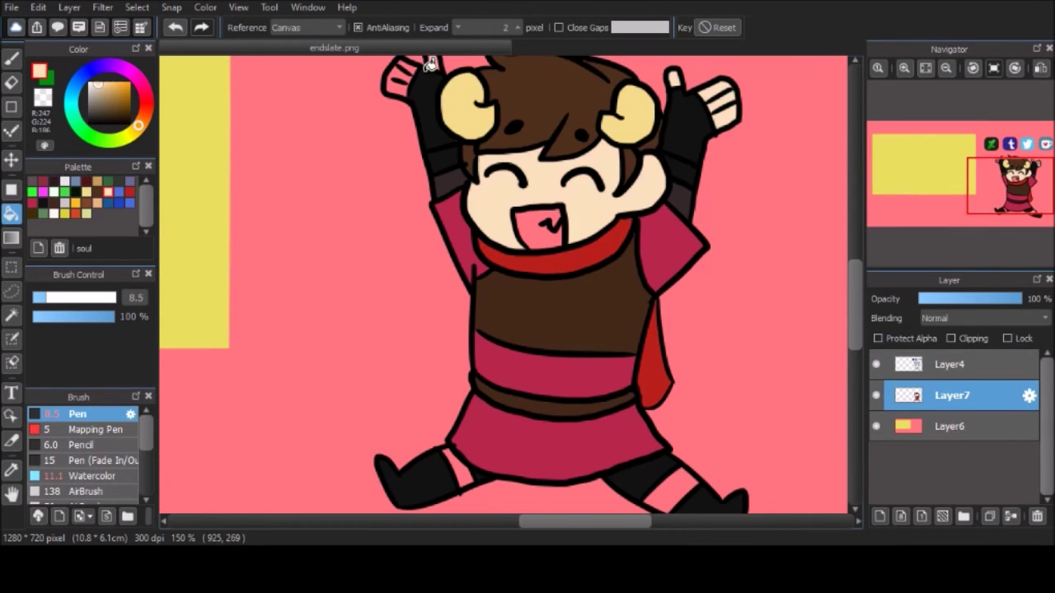
# - Fill the bare parts of the character's legs with the skin tone and the open mouth white
pyautogui.click(460, 466)
pyautogui.click(684, 493)
pyautogui.click(537, 226)
# - Paint tan trim on the sleeves and skirt hem and brown freckles on the cheeks with the size 15 Pen (Fade In/Out)
pyautogui.scroll(5, 503, 280)
pyautogui.scroll(-8, 502, 280)
pyautogui.click(78, 460)
pyautogui.press('b')
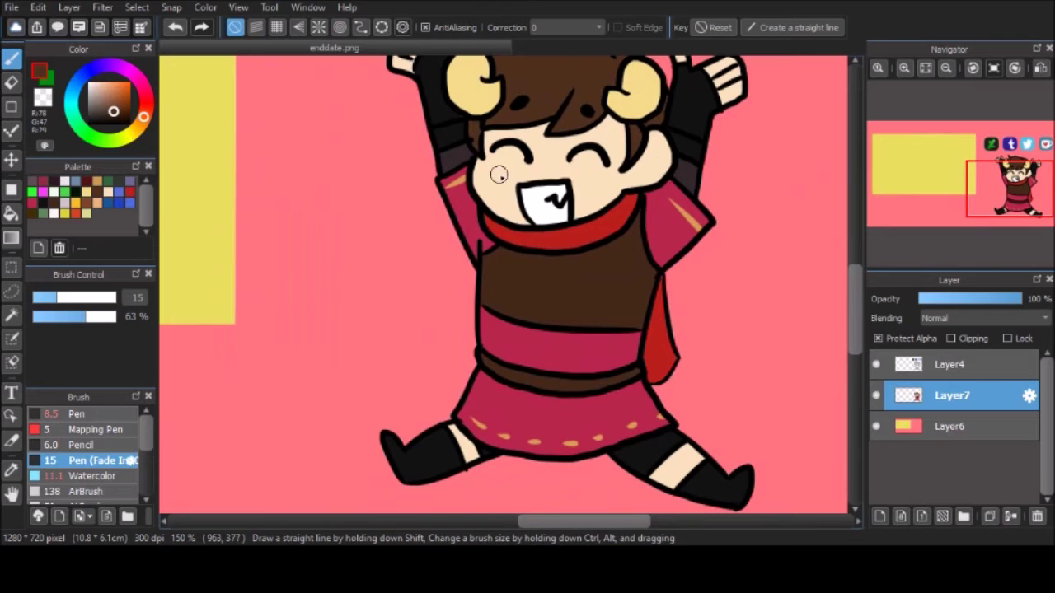
pyautogui.click(606, 173)
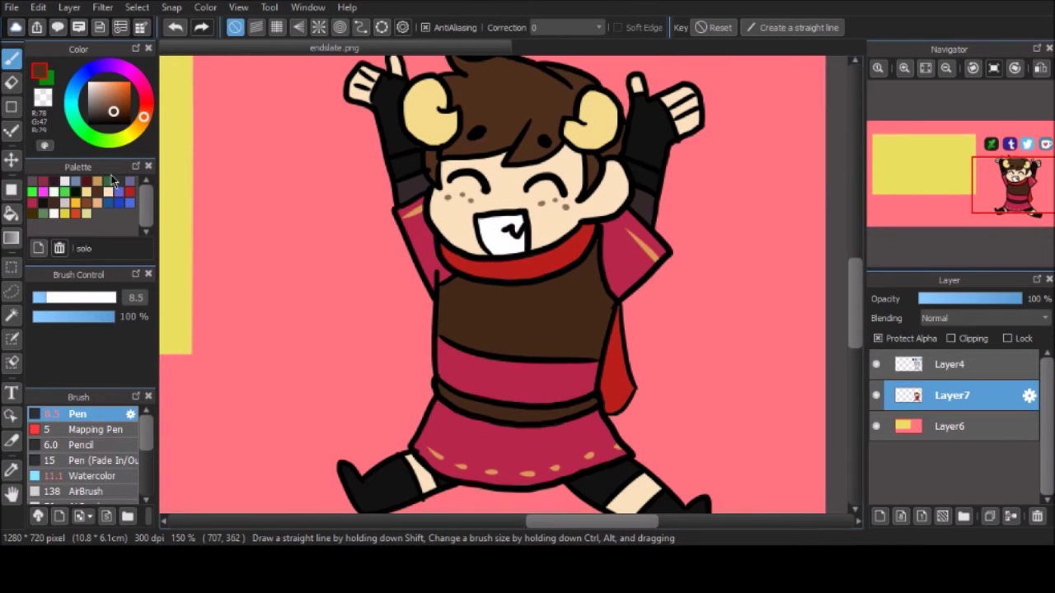
# - Outline a small white feathered wing on each side of the character with the Pen and fill both wings white
pyautogui.click(111, 180)
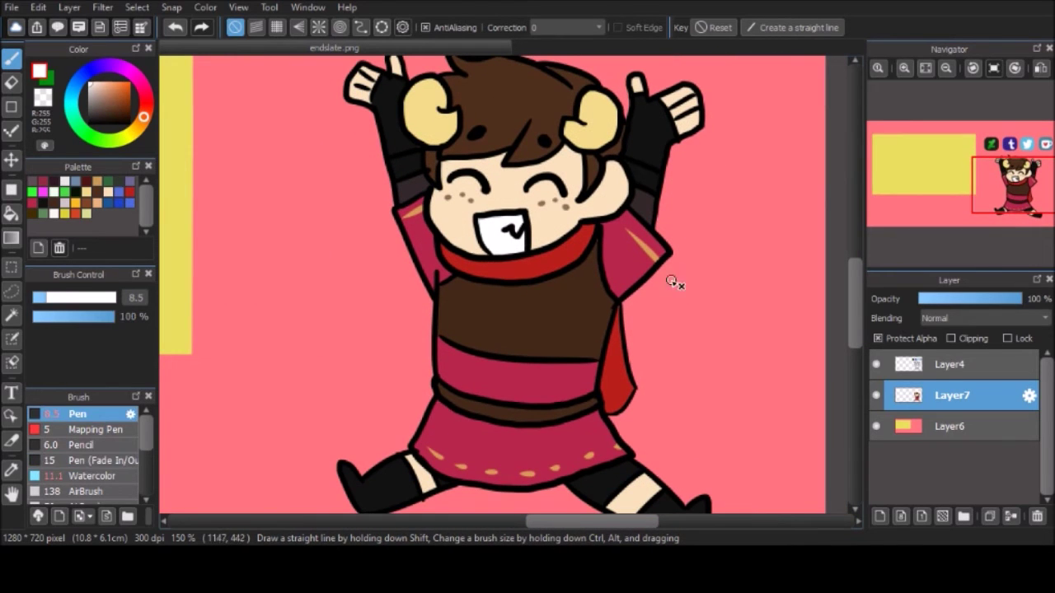
pyautogui.hotkey('ctrl', 'z')
pyautogui.moveTo(721, 263)
pyautogui.mouseDown()
pyautogui.moveTo(681, 330)
pyautogui.moveTo(654, 341)
pyautogui.mouseUp()
pyautogui.moveTo(402, 268); pyautogui.dragTo(379, 315)
pyautogui.hotkey('ctrl', 'z')
pyautogui.moveTo(355, 248)
pyautogui.mouseDown()
pyautogui.moveTo(413, 291)
pyautogui.moveTo(385, 346)
pyautogui.mouseUp()
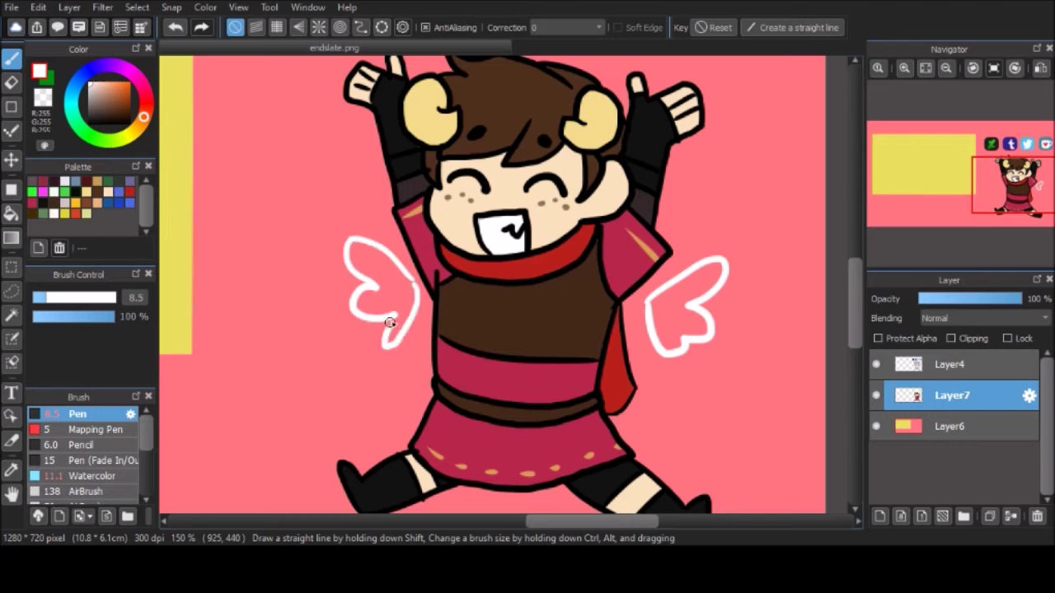
pyautogui.press('g')
pyautogui.click(383, 288)
pyautogui.click(676, 311)
# - Lasso the character's right-hand wing and adjust its position beside the body
pyautogui.scroll(3, 676, 311)
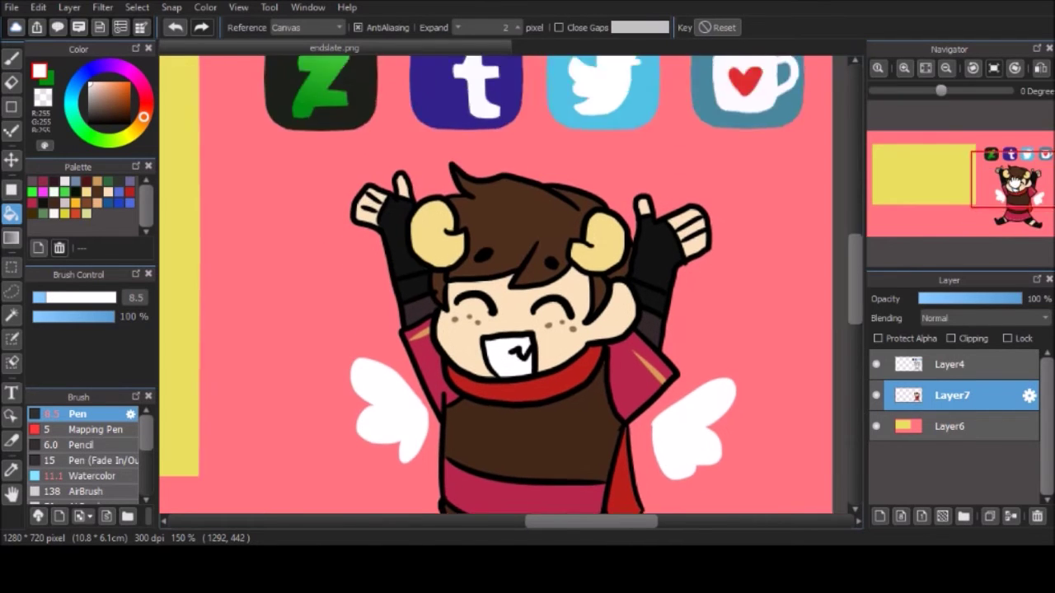
pyautogui.scroll(-2, 676, 311)
pyautogui.press('l')
pyautogui.moveTo(672, 301)
pyautogui.mouseDown()
pyautogui.moveTo(669, 359)
pyautogui.moveTo(672, 305)
pyautogui.mouseUp()
pyautogui.press('v')
pyautogui.moveTo(1012, 181)
pyautogui.mouseDown()
pyautogui.moveTo(1011, 170)
pyautogui.moveTo(989, 171)
pyautogui.mouseUp()
# - Try painting yellow accent strokes around the green logo icon with the Pen
pyautogui.scroll(-2, 431, 127)
pyautogui.press('b')
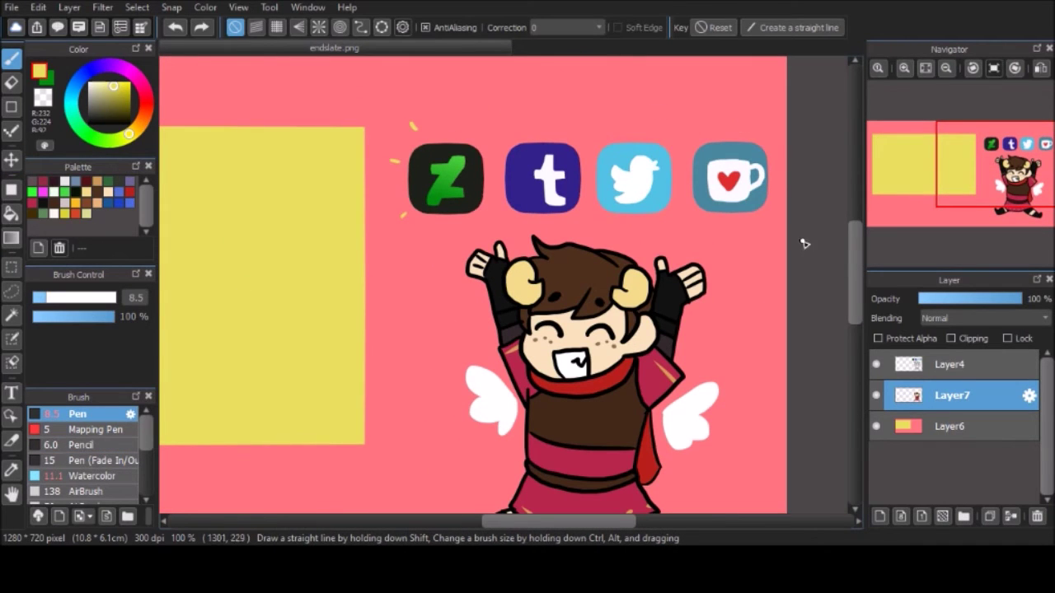
pyautogui.press('v')
# - Tint Layer4's alpha-protected line art and icon bottoms with the sampled background pink, using the Pencil at size 105 and 16% opacity
pyautogui.click(948, 365)
pyautogui.scroll(-3, 742, 305)
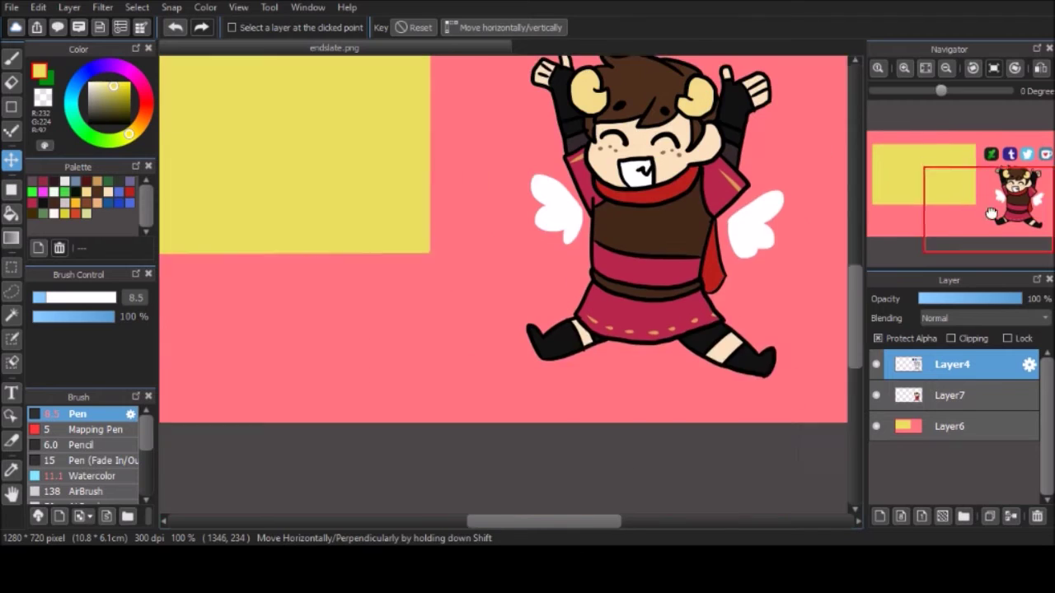
pyautogui.scroll(1, 741, 306)
pyautogui.keyDown('alt'); pyautogui.click(742, 306); pyautogui.keyUp('alt')
pyautogui.click(77, 445)
pyautogui.hotkey('ctrl', 'z')
pyautogui.hotkey('ctrl', 'z')
pyautogui.click(46, 317)
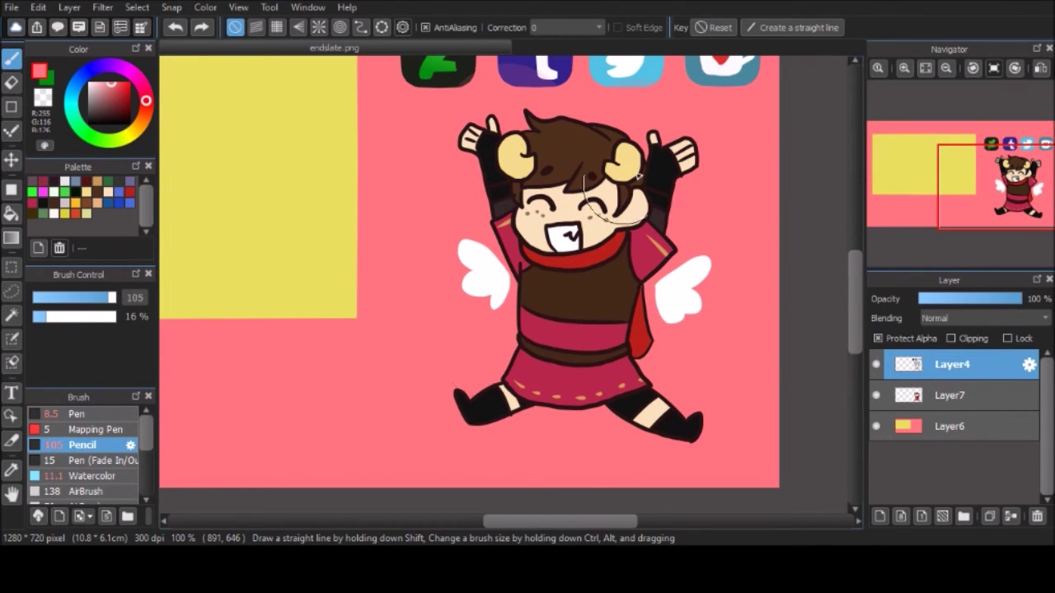
pyautogui.scroll(2, 606, 247)
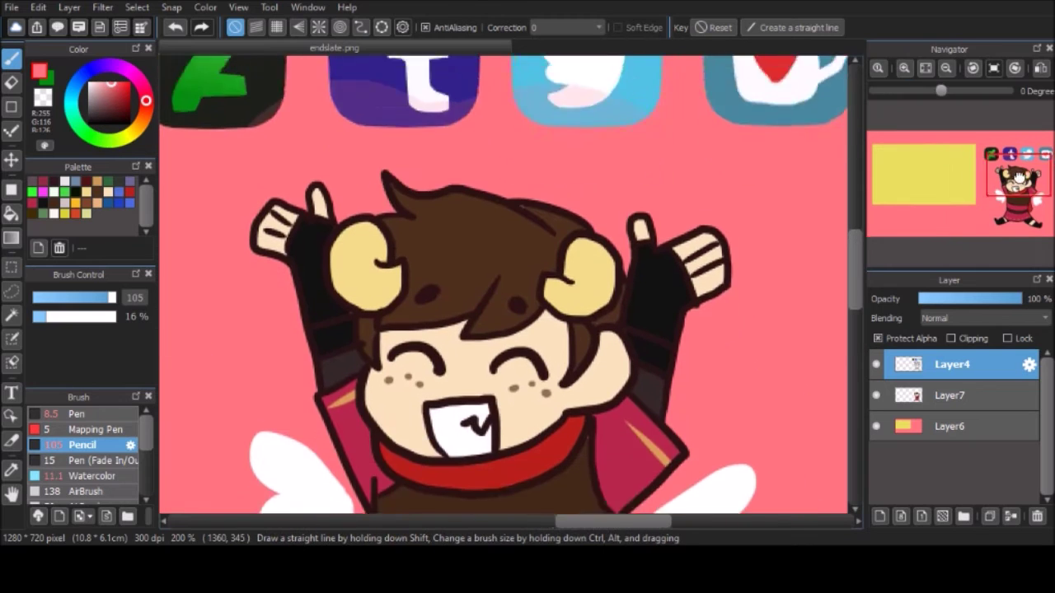
# - Touch up the character on Layer7 with the Pen and merge the icons and line art of Layer4 into it
pyautogui.click(952, 395)
pyautogui.click(77, 413)
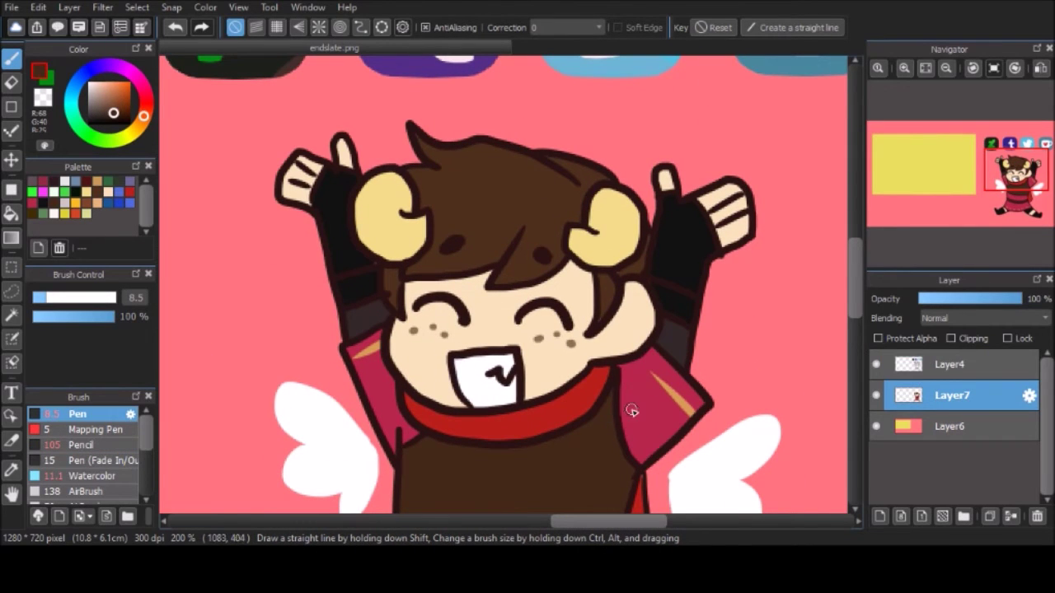
pyautogui.click(907, 364)
pyautogui.click(946, 67)
pyautogui.press('v')
pyautogui.moveTo(563, 324); pyautogui.dragTo(554, 323)
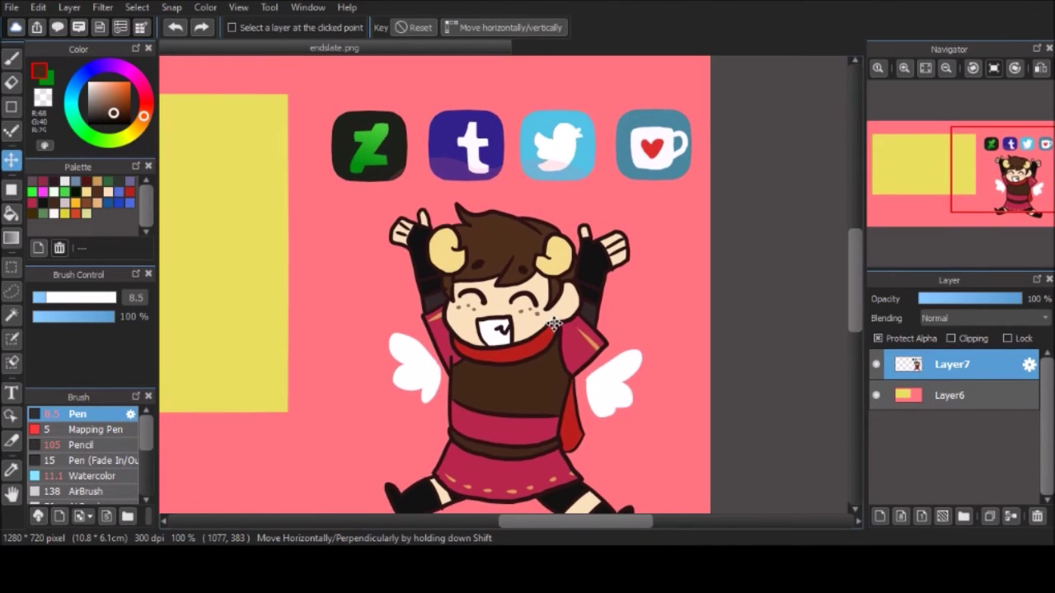
# - Tint the alpha-protected line art on the restored Layer4 with the sampled background pink, using the size 105 Pencil at 16% opacity
pyautogui.click(878, 338)
pyautogui.click(81, 445)
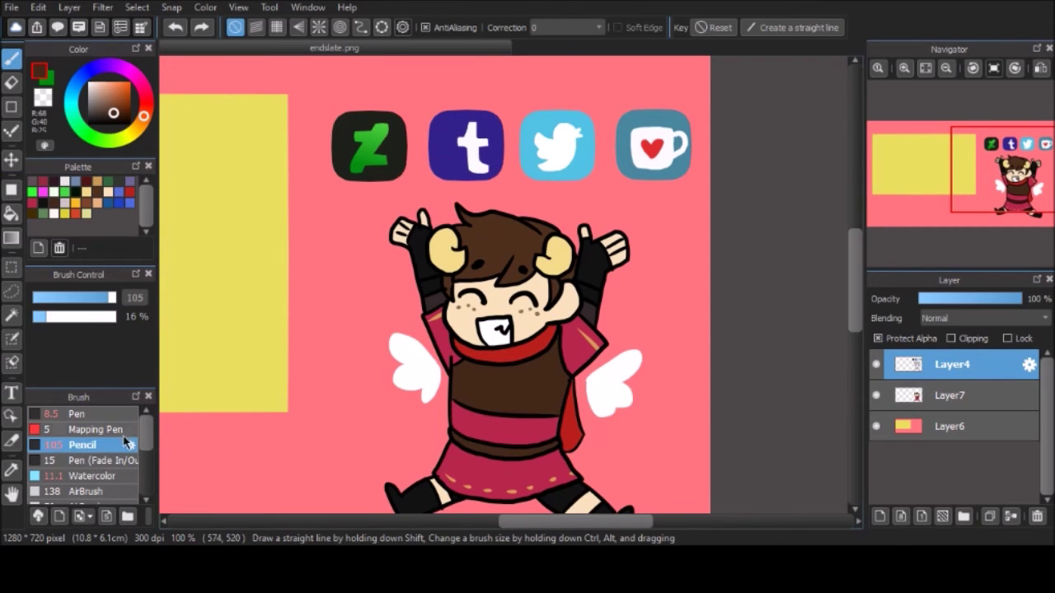
pyautogui.keyDown('alt'); pyautogui.click(380, 309); pyautogui.keyUp('alt')
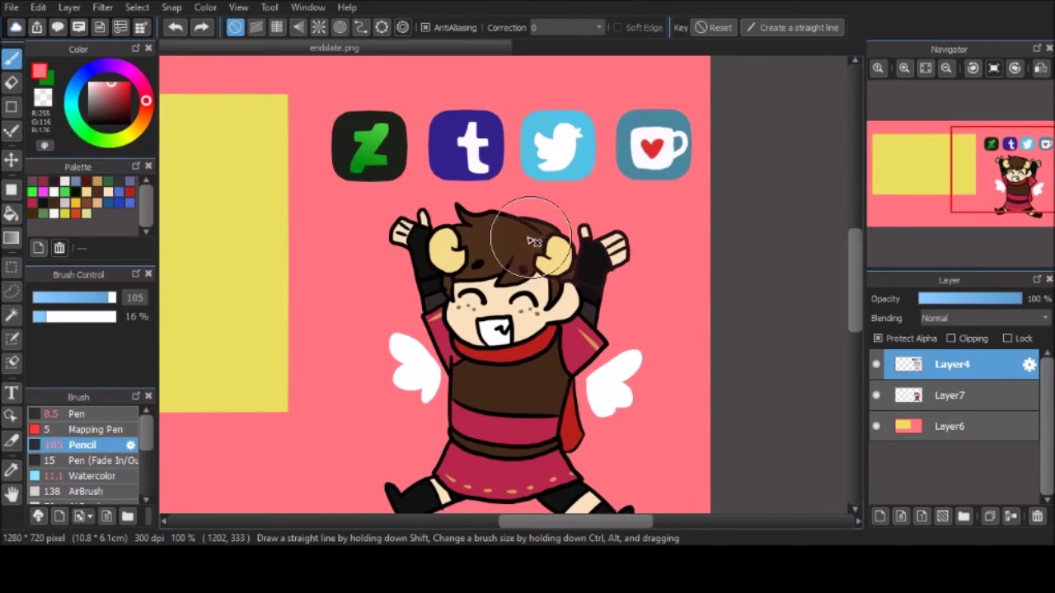
# - Combine the line art with Layer7 and add a new layer above it, clipped and set to Multiply blending
pyautogui.click(880, 516)
pyautogui.click(948, 396)
pyautogui.click(1037, 516)
pyautogui.click(956, 365)
pyautogui.click(951, 338)
pyautogui.click(985, 318)
pyautogui.click(981, 346)
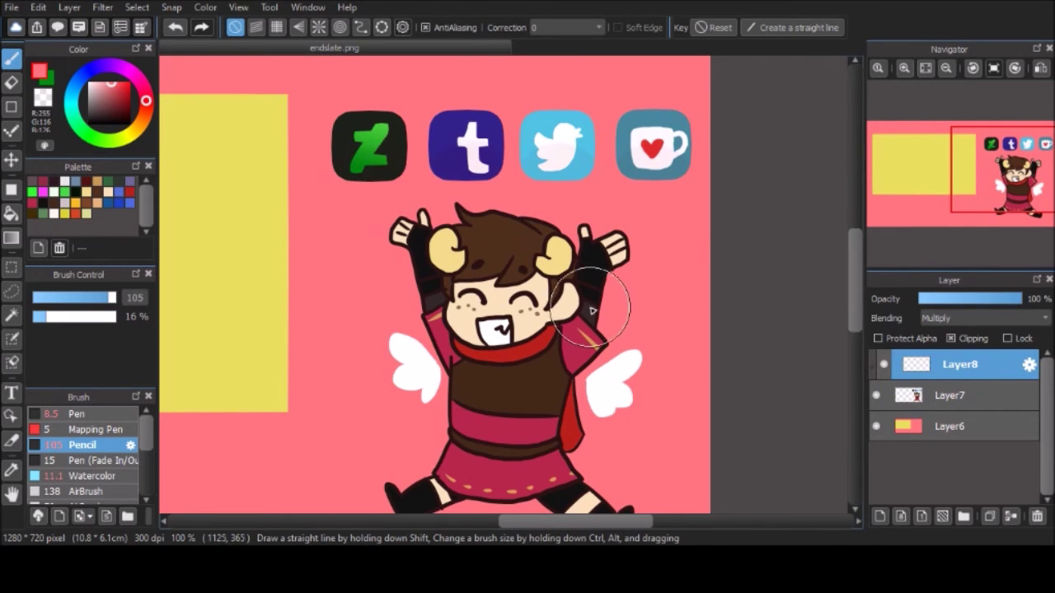
# - Shade the skin on the character's legs on the clipped Multiply Layer8 with the size 36 Pencil at 47% opacity
pyautogui.scroll(-3, 595, 310)
pyautogui.hscroll(-1, 595, 309)
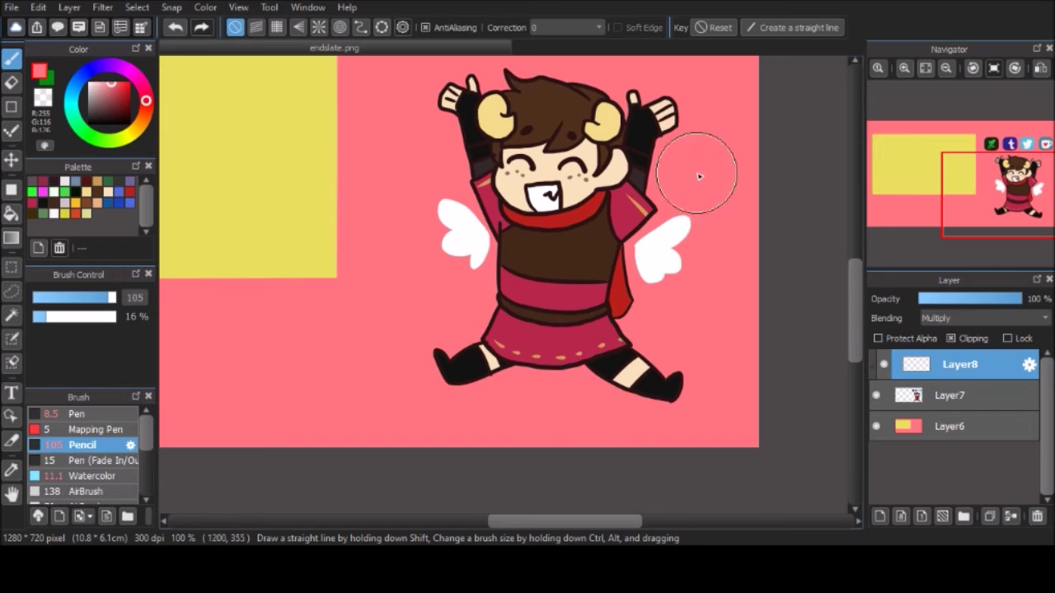
pyautogui.click(72, 316)
pyautogui.click(86, 298)
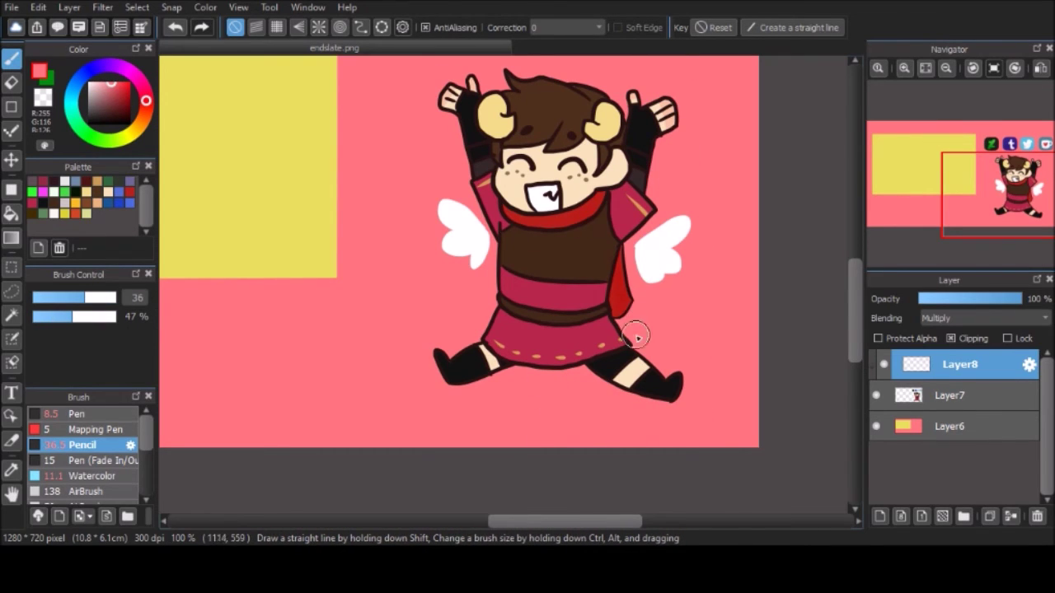
pyautogui.moveTo(633, 373); pyautogui.dragTo(620, 386)
# - Shade the character's face, horns and hands with the size 16 Pencil at 47% opacity and merge Layer8 into Layer7
pyautogui.click(904, 67)
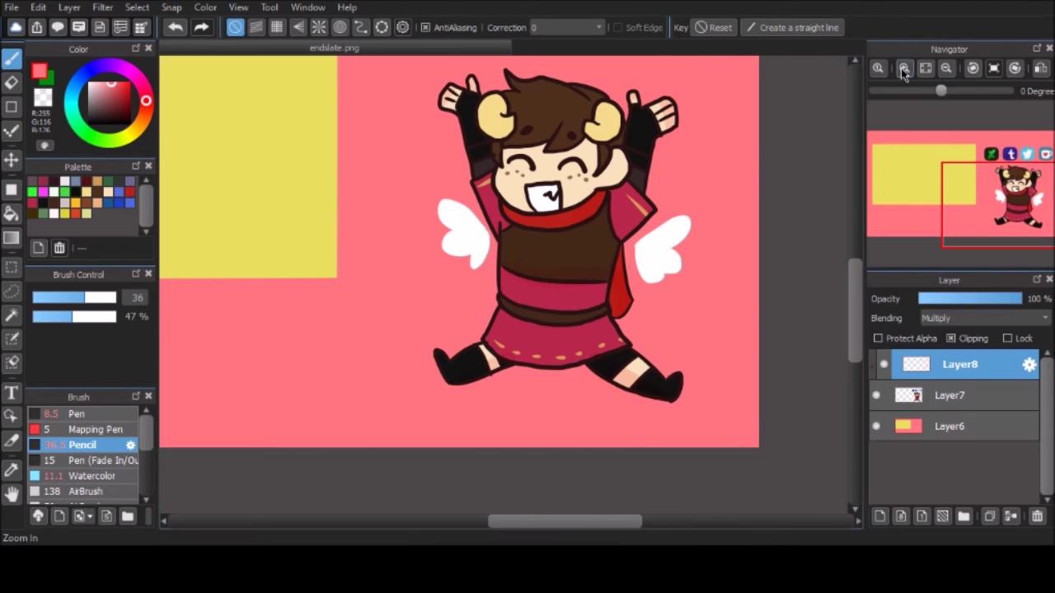
pyautogui.moveTo(610, 231); pyautogui.dragTo(569, 257)
pyautogui.moveTo(335, 223); pyautogui.dragTo(371, 255)
pyautogui.moveTo(386, 284); pyautogui.dragTo(464, 280)
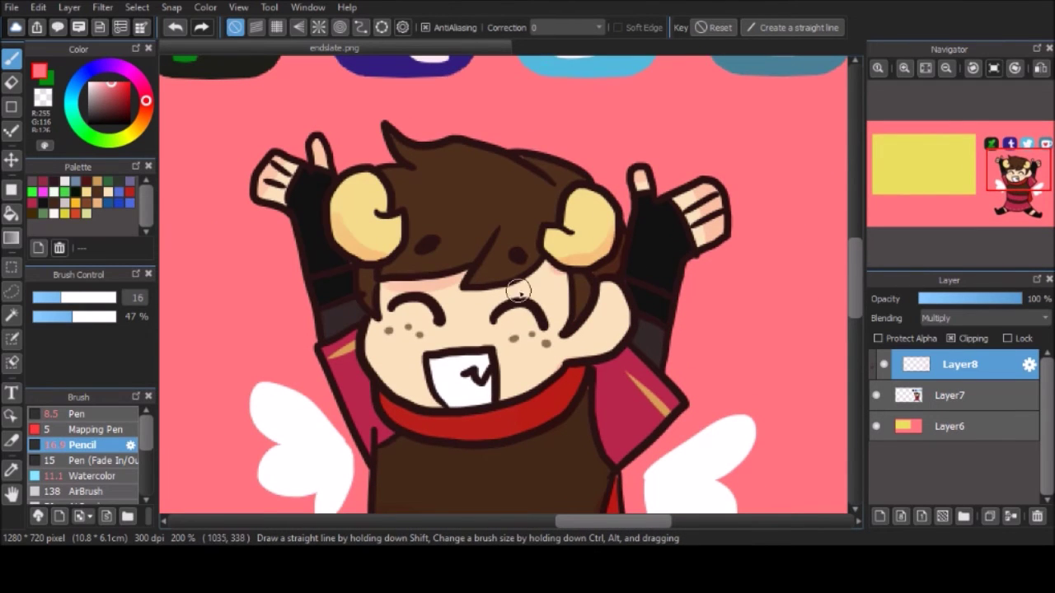
pyautogui.click(946, 67)
pyautogui.click(946, 68)
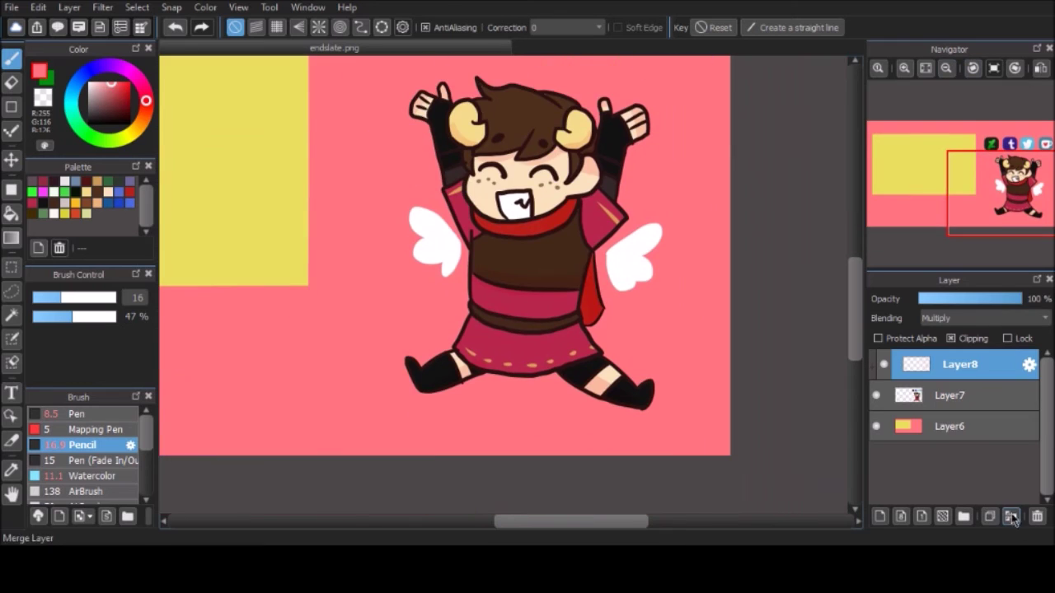
pyautogui.click(1012, 516)
# - Outline Layer7's character and icons in the frame's yellow on Layer6, hide Layer7, and bucket-fill the character's silhouette and wings
pyautogui.click(925, 69)
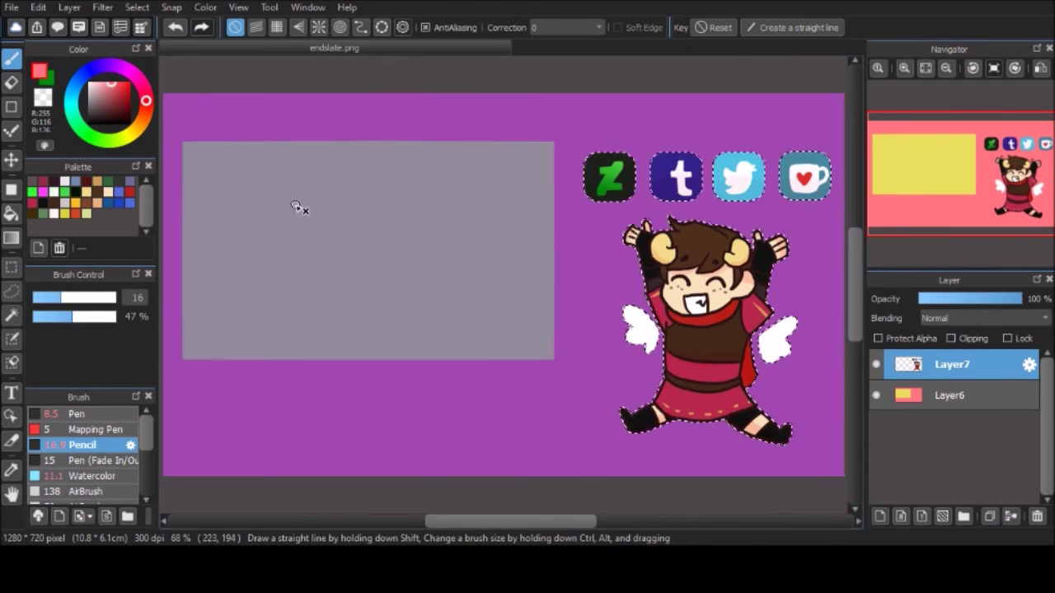
pyautogui.hotkey('ctrl', 'd')
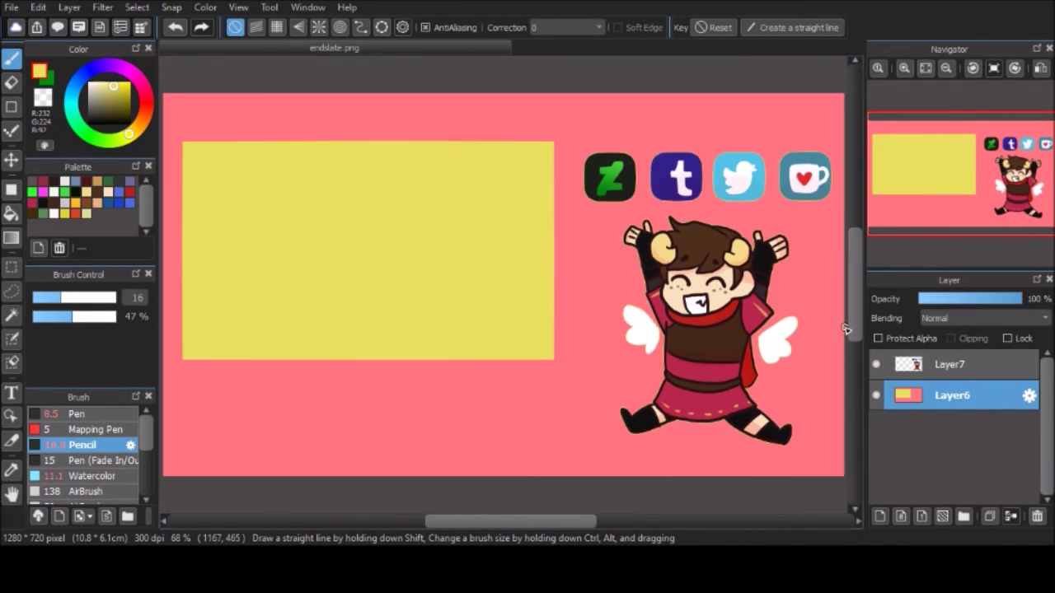
pyautogui.click(876, 364)
pyautogui.press('g')
pyautogui.click(607, 250)
pyautogui.click(729, 297)
pyautogui.click(338, 272)
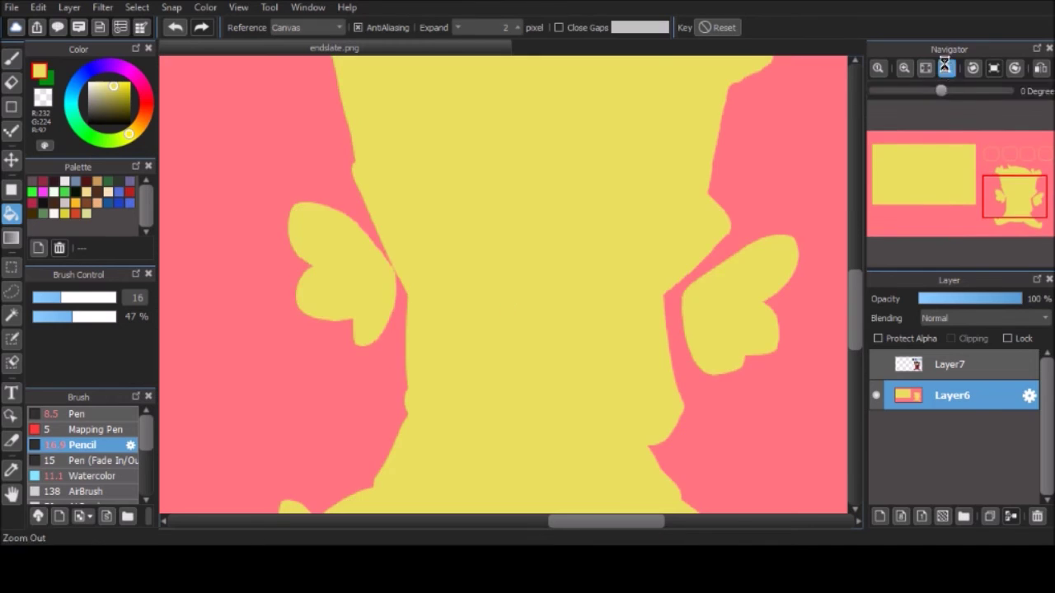
# - Fill the remaining outlined areas on Layer6 with yellow and show Layer7 again
pyautogui.hotkey('ctrl', '-')
pyautogui.click(502, 164)
pyautogui.click(876, 365)
pyautogui.moveTo(1018, 191); pyautogui.dragTo(506, 365)
pyautogui.hotkey('ctrl', '-')
# - Add the text "Previous Video" in white with a yellow outline, sized to fit and positioned beneath the video frame
pyautogui.press('t')
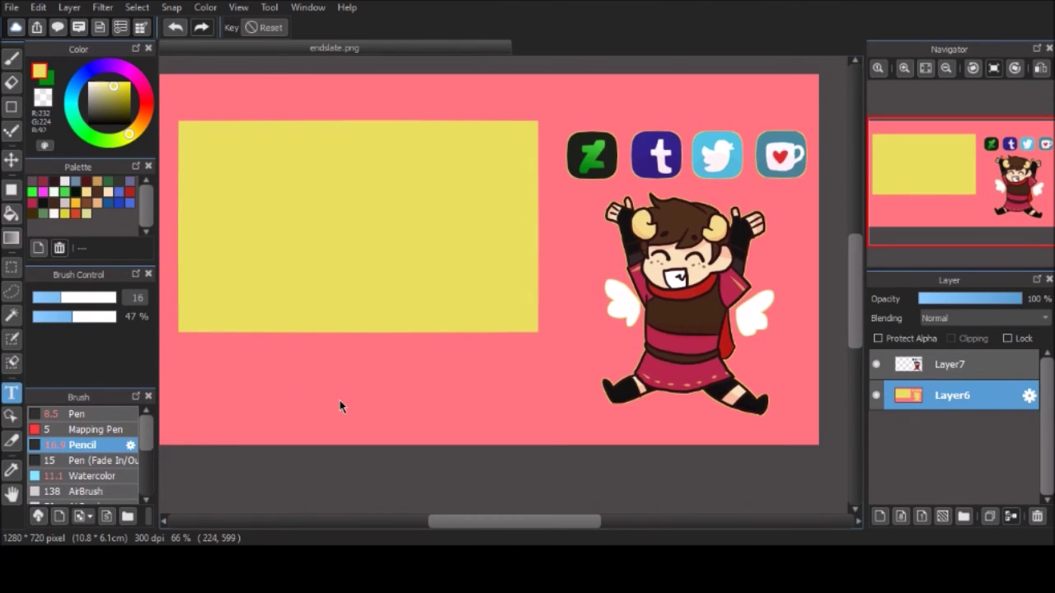
pyautogui.moveTo(604, 349); pyautogui.dragTo(354, 381)
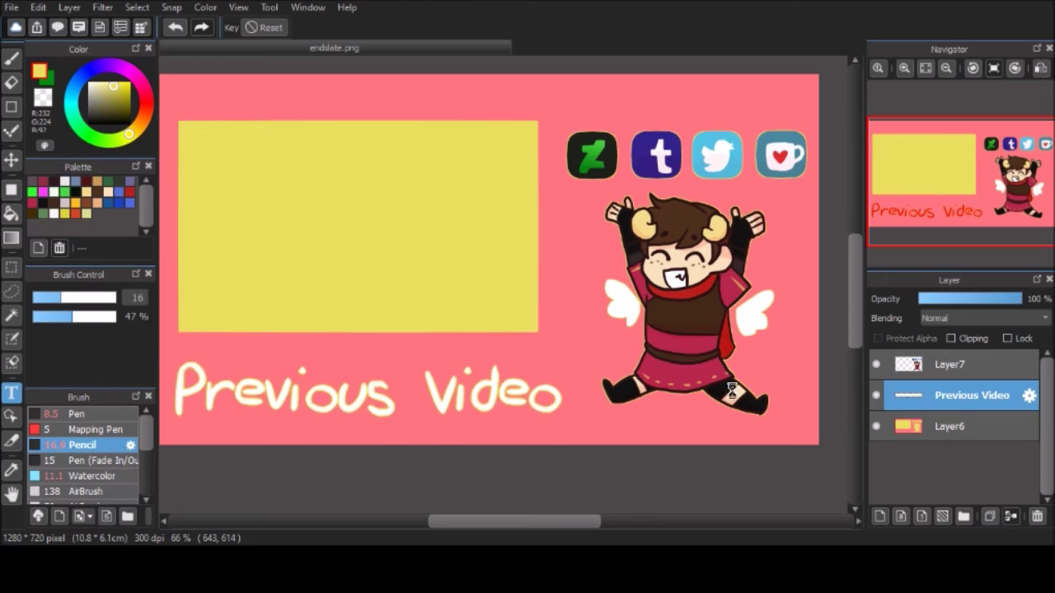
pyautogui.moveTo(404, 387)
pyautogui.mouseDown()
pyautogui.moveTo(370, 357)
pyautogui.moveTo(386, 376)
pyautogui.mouseUp()
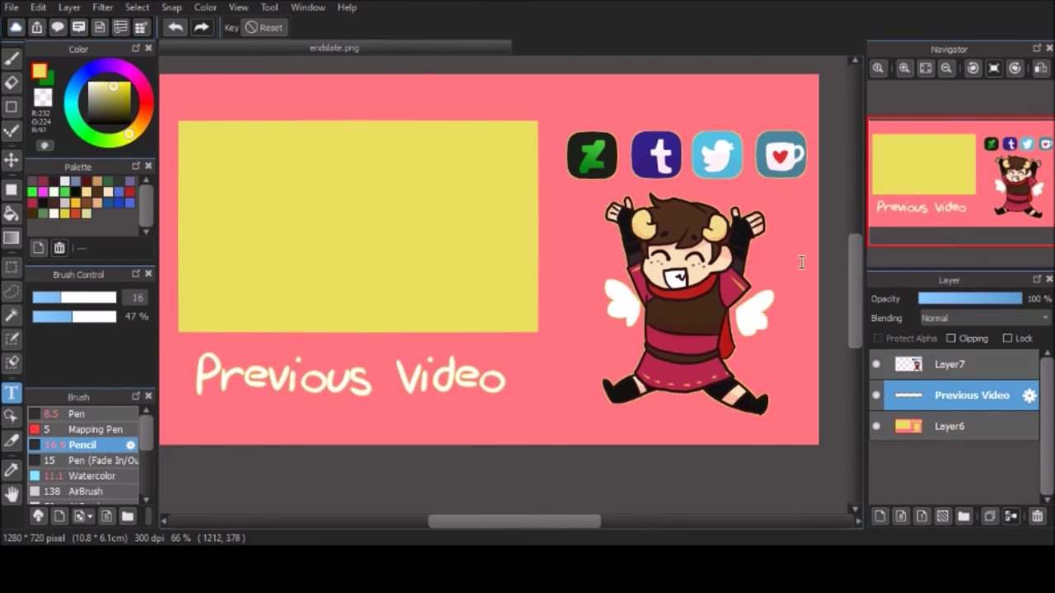
# - Draw yellow accents in the canvas's upper-left and lower-right corners with the size 15 Pen (Fade In/Out), and move the text layer above Layer7
pyautogui.press('v')
pyautogui.keyDown('ctrl'); pyautogui.click(756, 331); pyautogui.keyUp('ctrl')
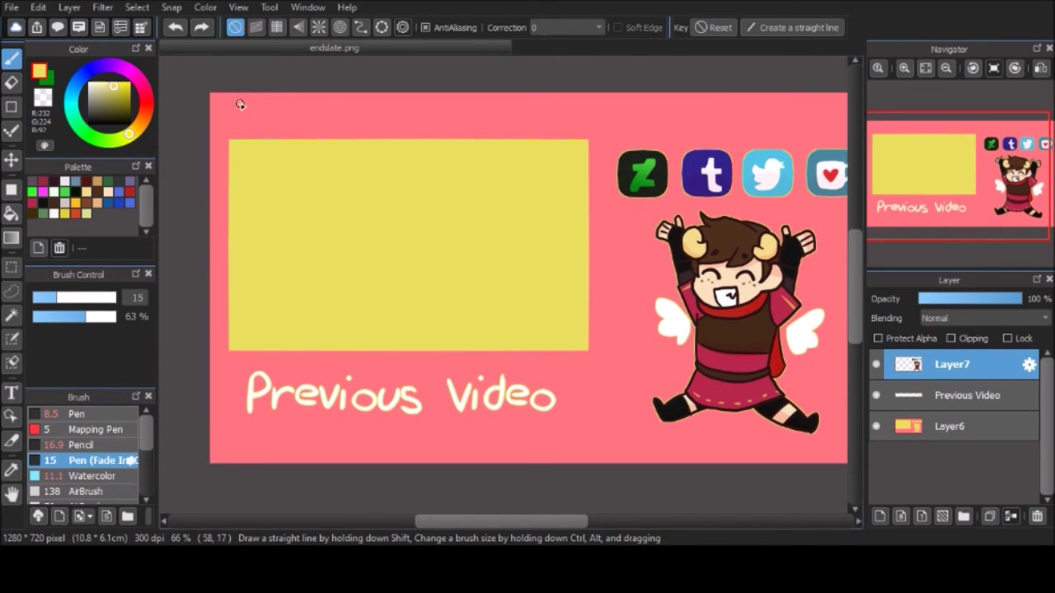
pyautogui.scroll(-3, 494, 289)
pyautogui.hscroll(2, 495, 288)
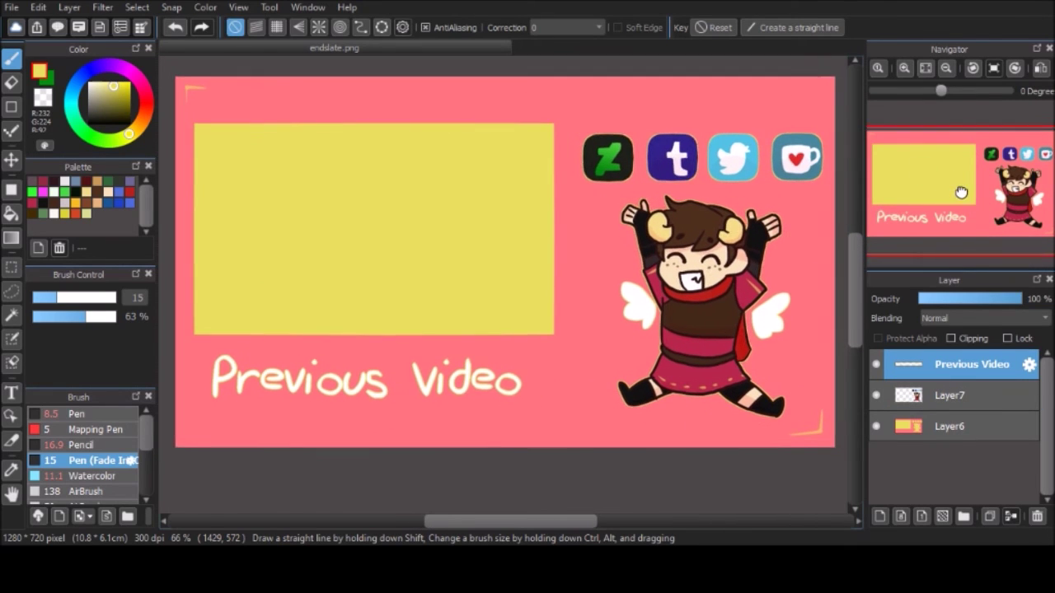
# - Merge Layer7 into Layer6 and draw short yellow accent strokes beside the coffee cup icon with the size 8.5 Pen at 100% opacity
pyautogui.click(949, 395)
pyautogui.hotkey('ctrl', 'e')
pyautogui.scroll(3, 849, 166)
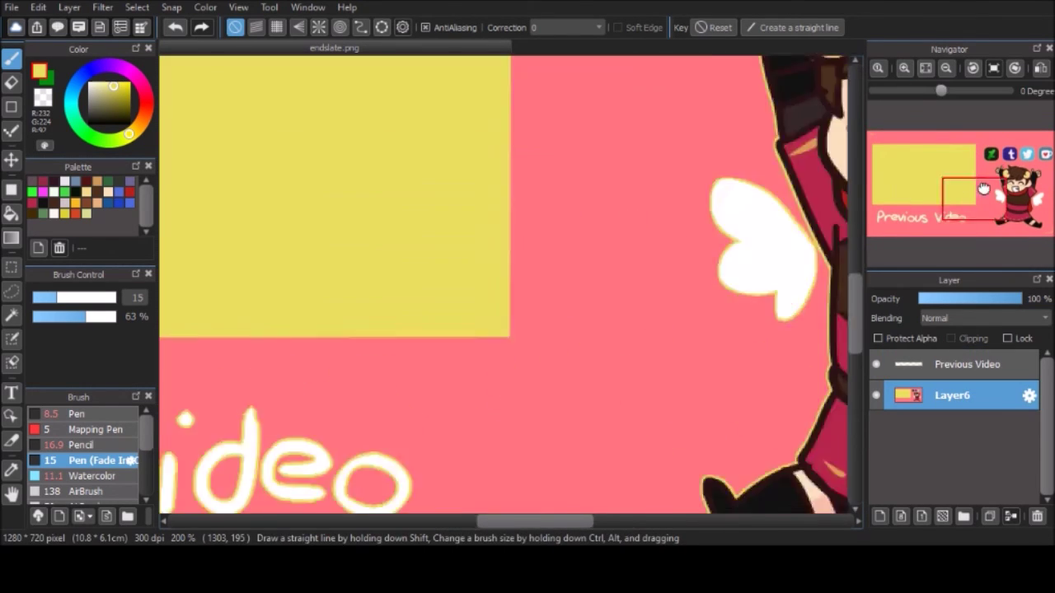
pyautogui.click(76, 413)
pyautogui.click(973, 157)
pyautogui.moveTo(972, 157); pyautogui.dragTo(1022, 148)
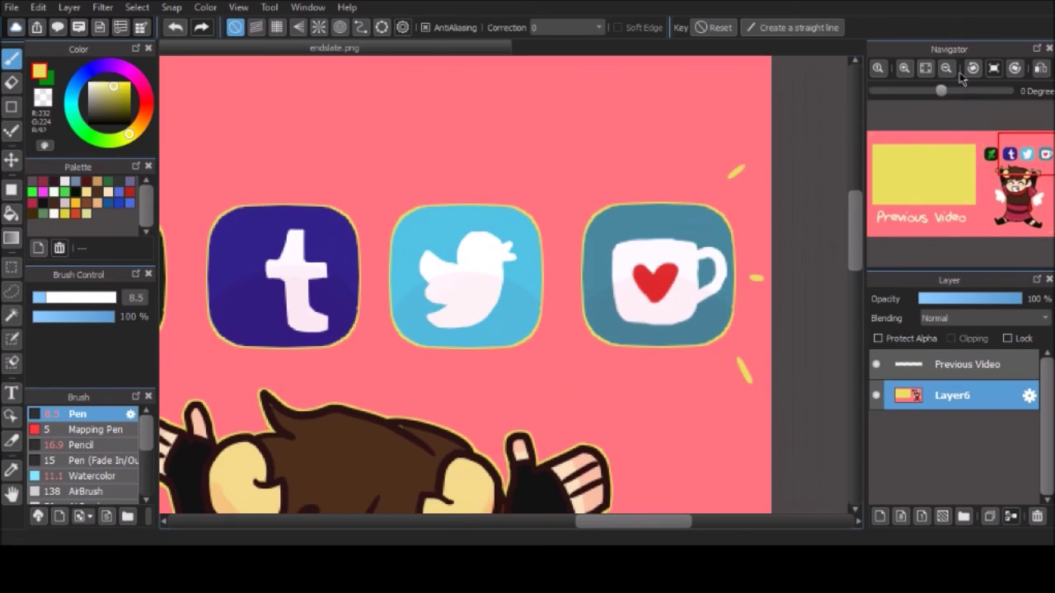
pyautogui.scroll(-3, 937, 204)
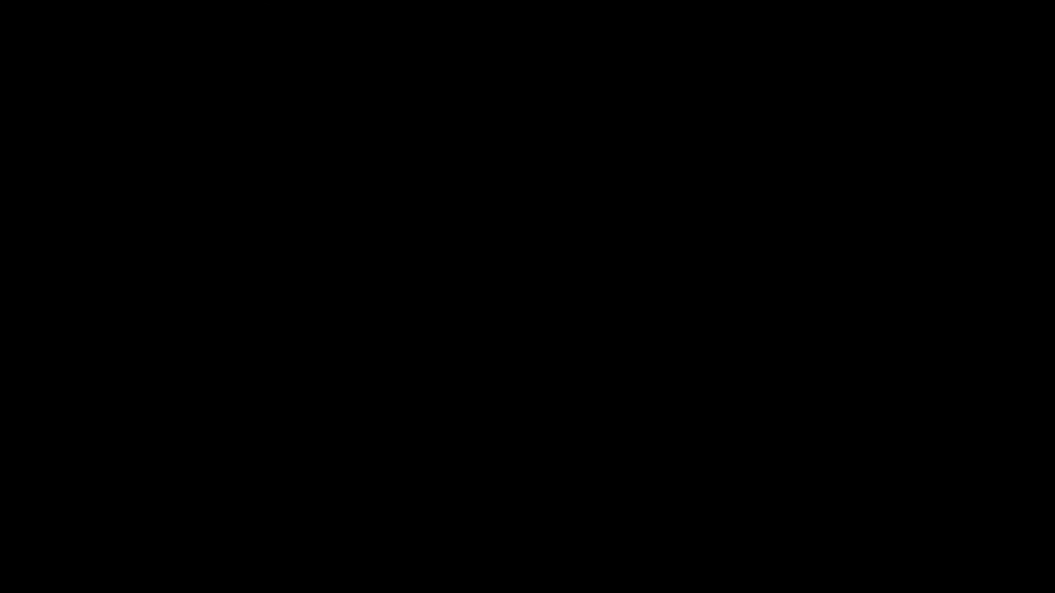